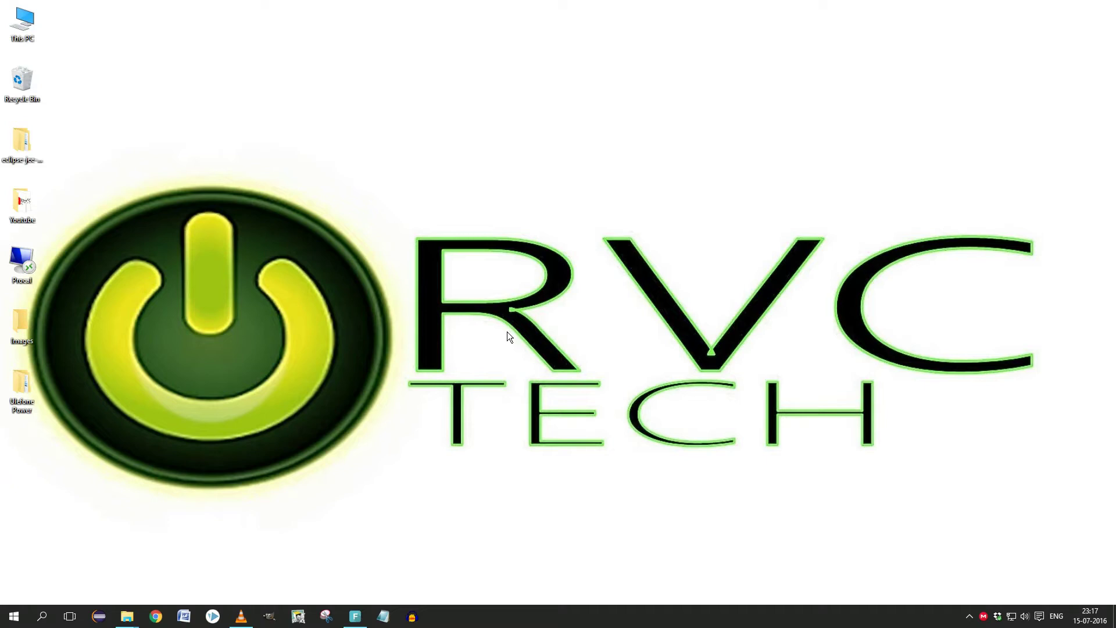
- Refresh the desktop several times from its right-click menu
right_click(472, 189)
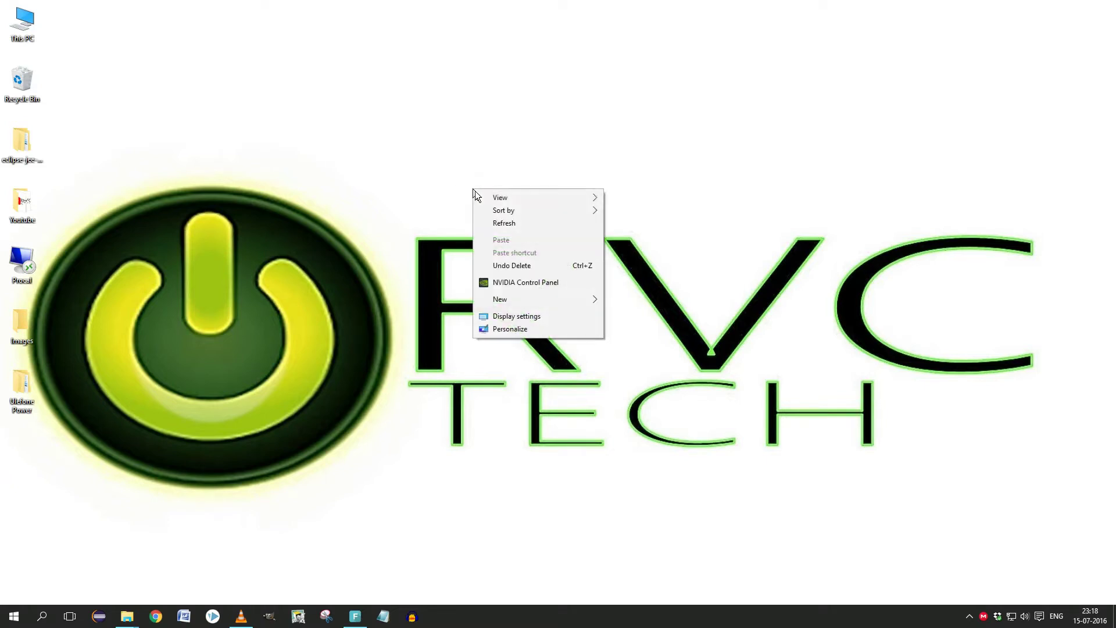
click(493, 222)
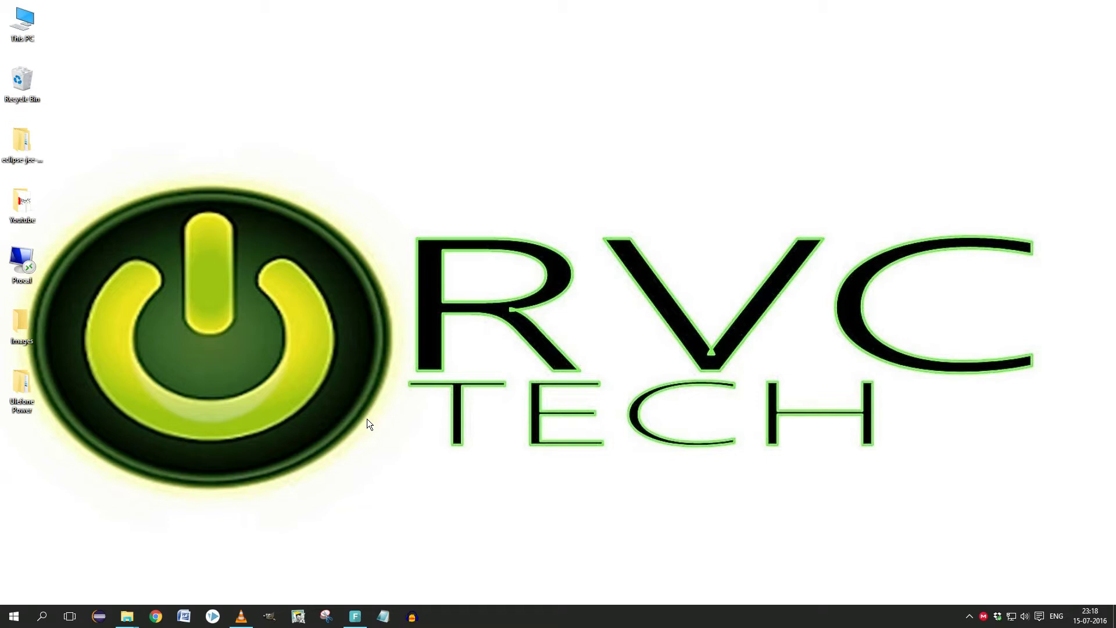
right_click(467, 153)
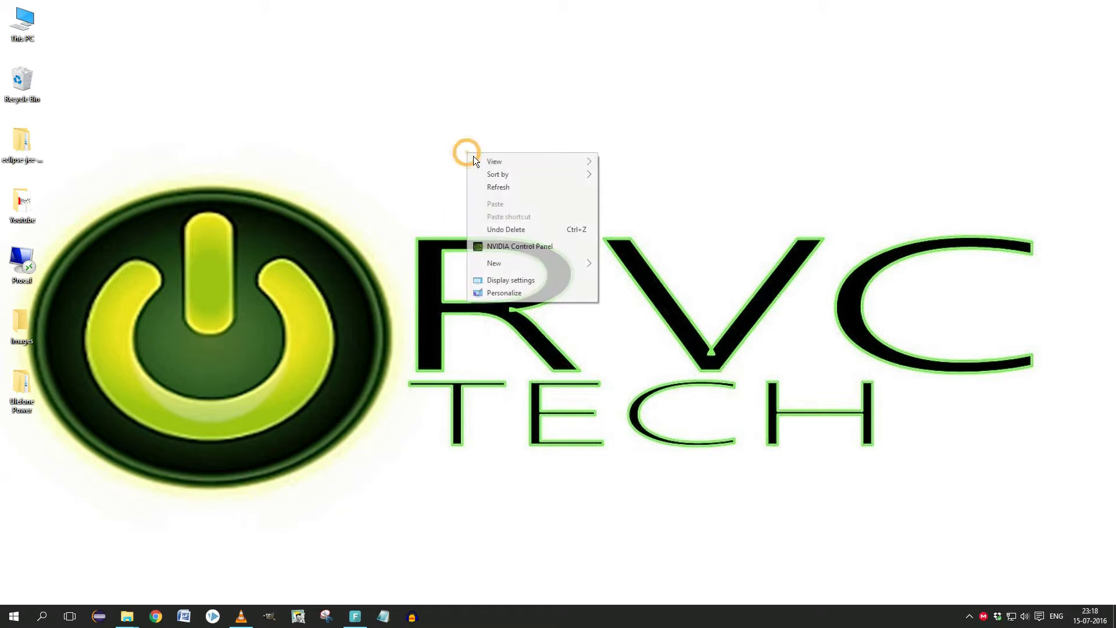
click(498, 188)
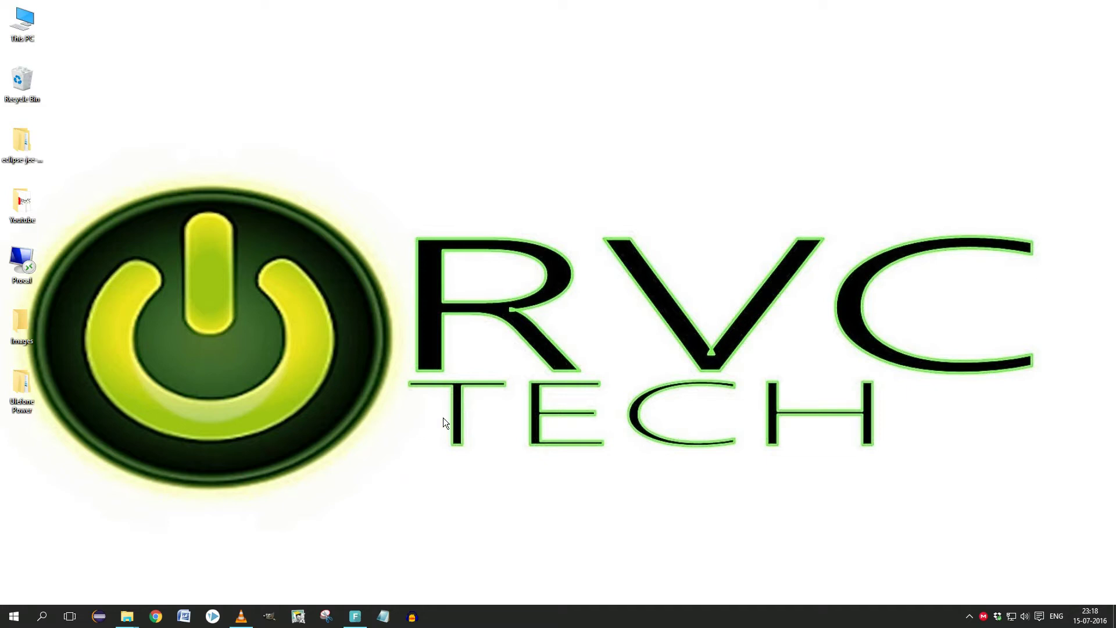
right_click(466, 153)
click(499, 189)
drag(423, 154, 730, 414)
right_click(452, 200)
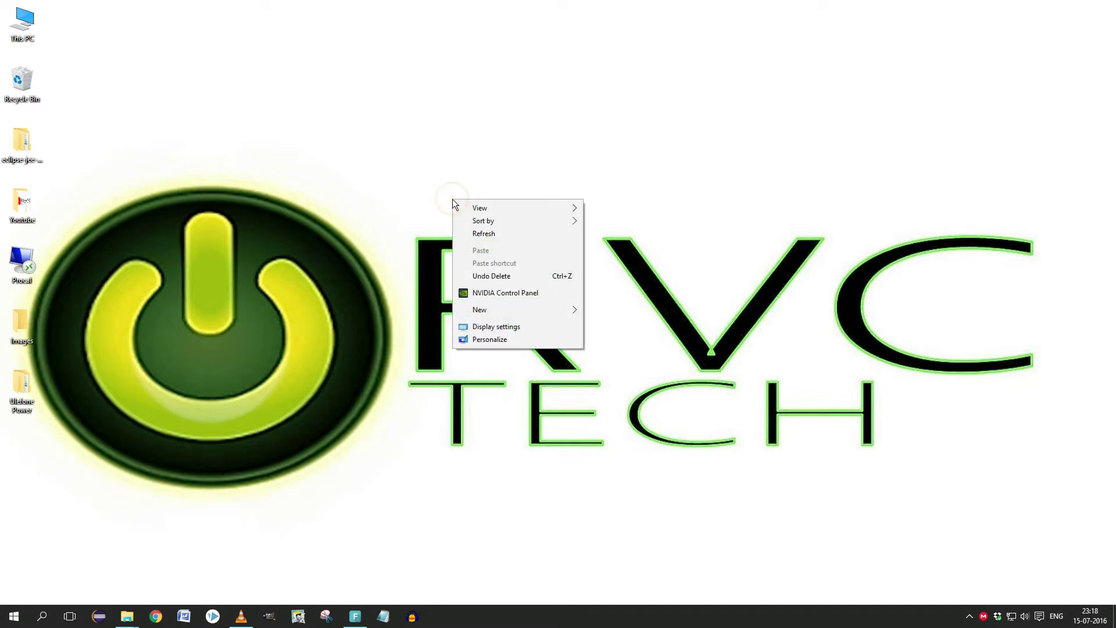
click(492, 236)
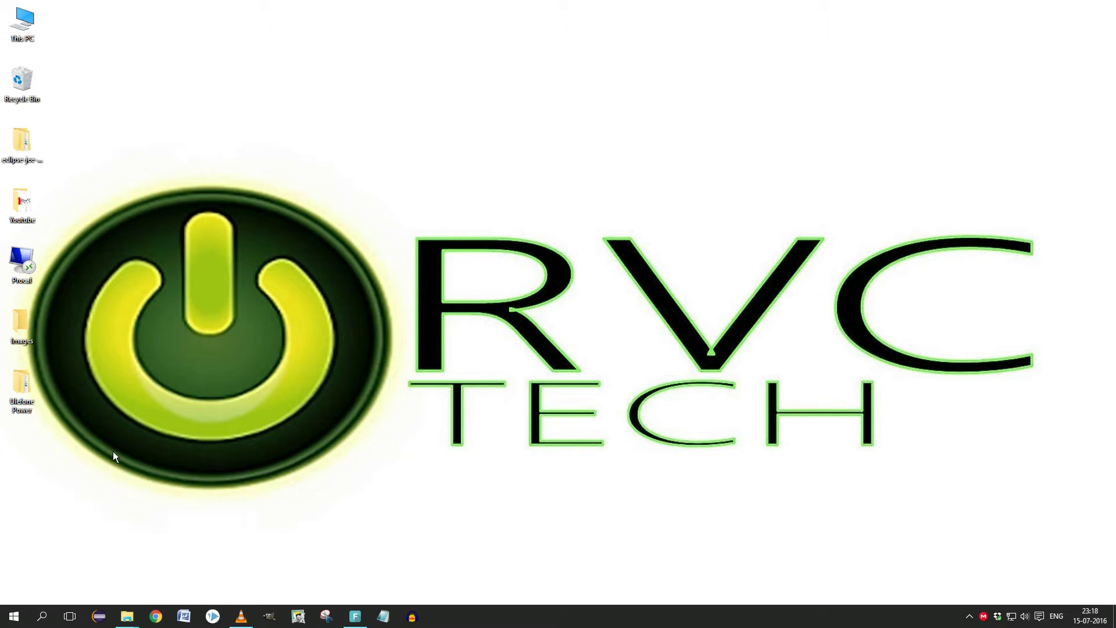
- View the computer's basic system information from the Win+X menu, then close it
right_click(12, 623)
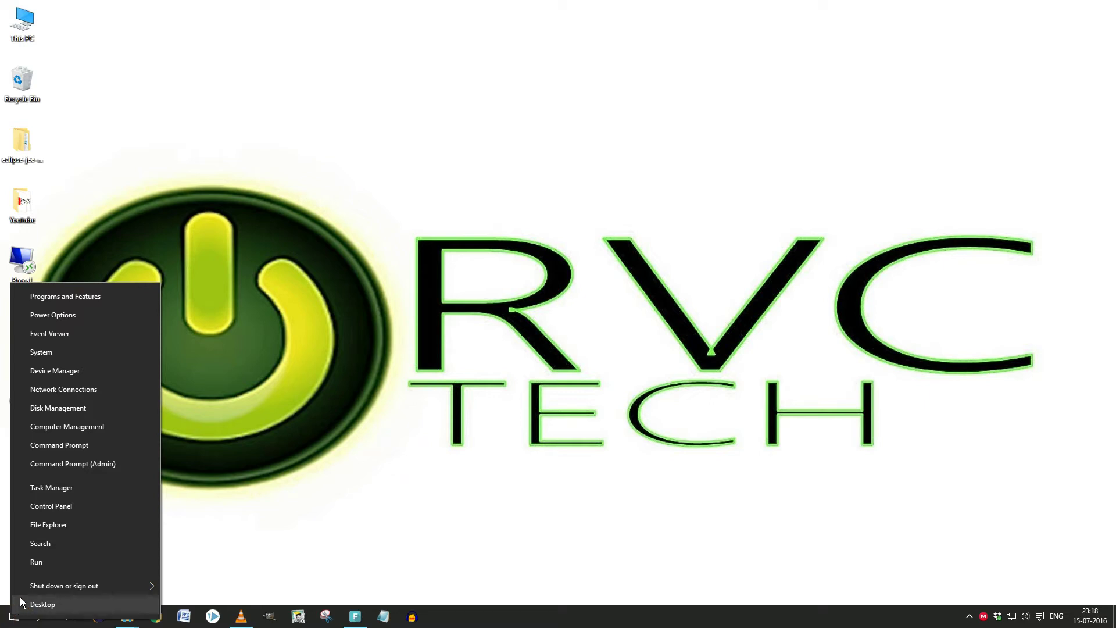
click(51, 354)
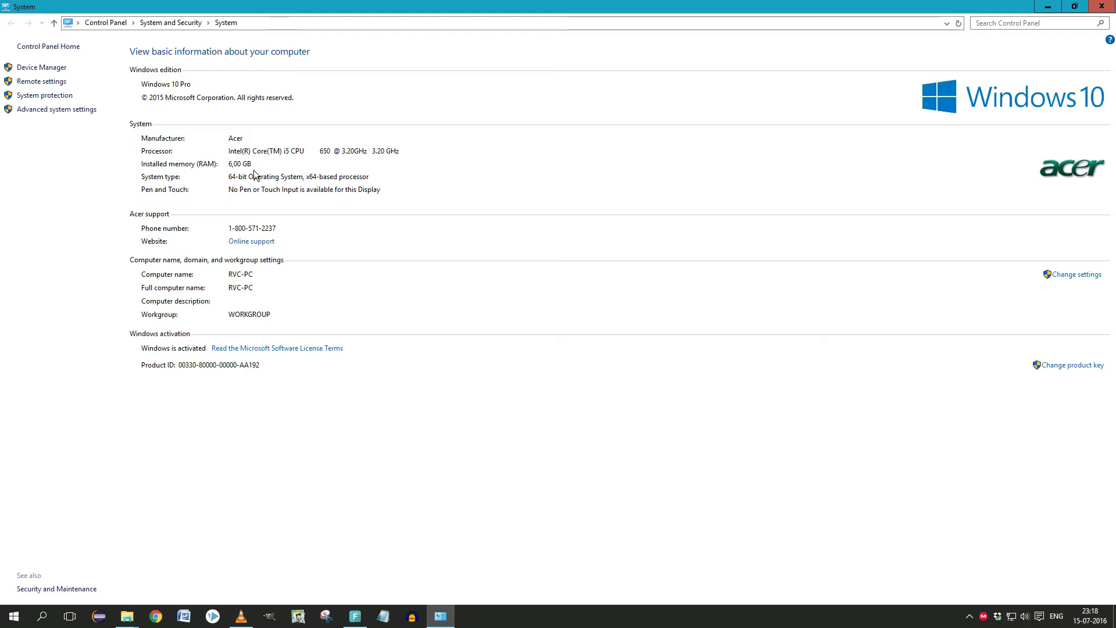
click(1101, 7)
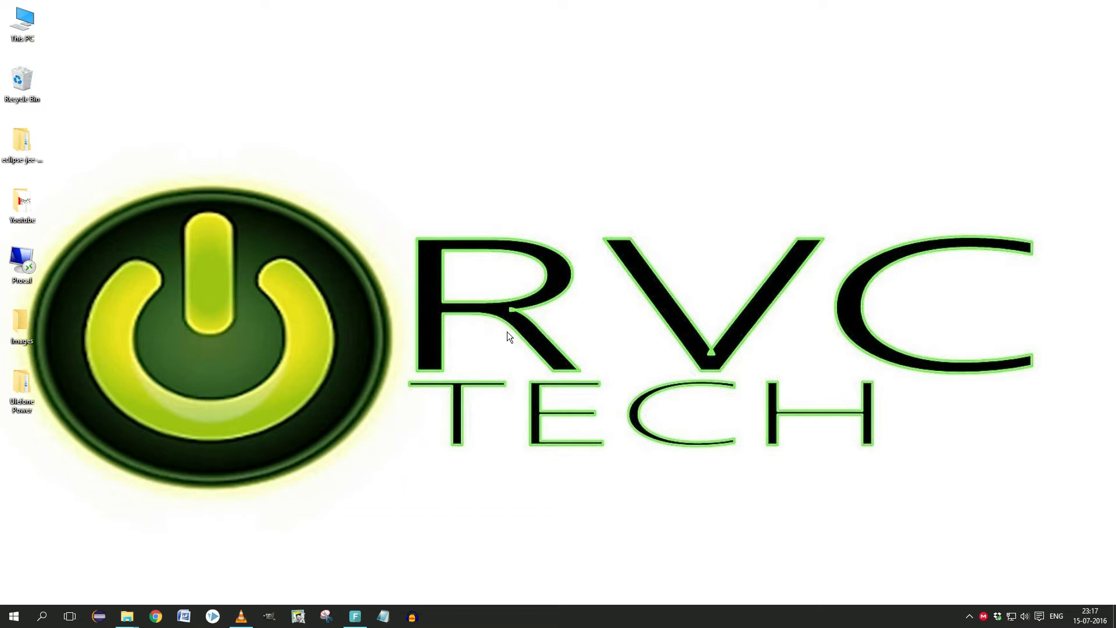
- Refresh the desktop twice more
right_click(473, 188)
click(493, 223)
right_click(466, 153)
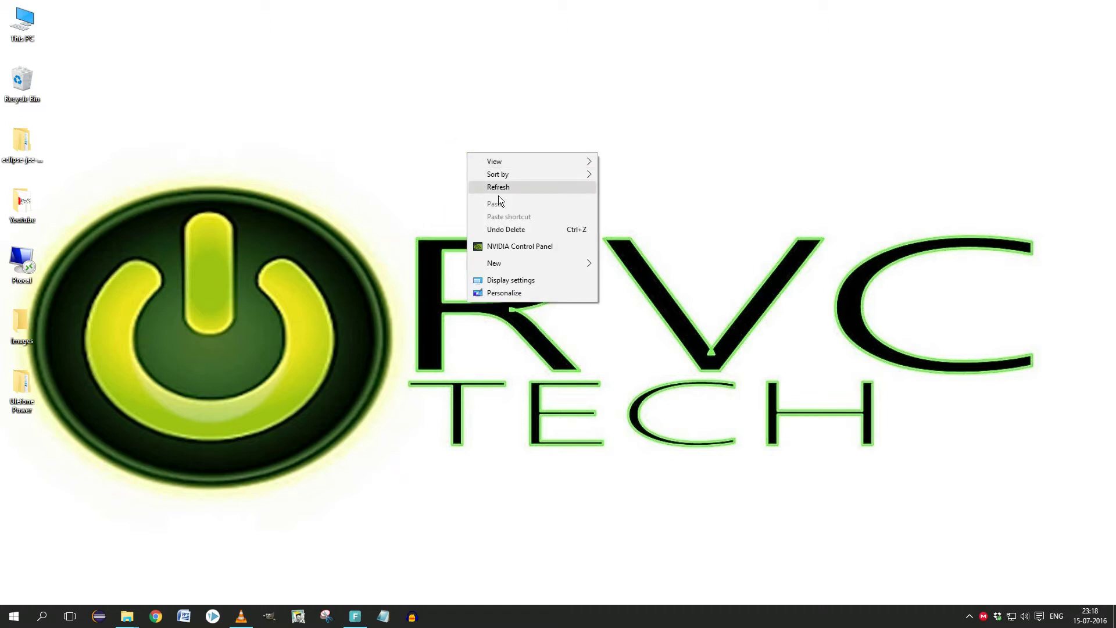
click(498, 188)
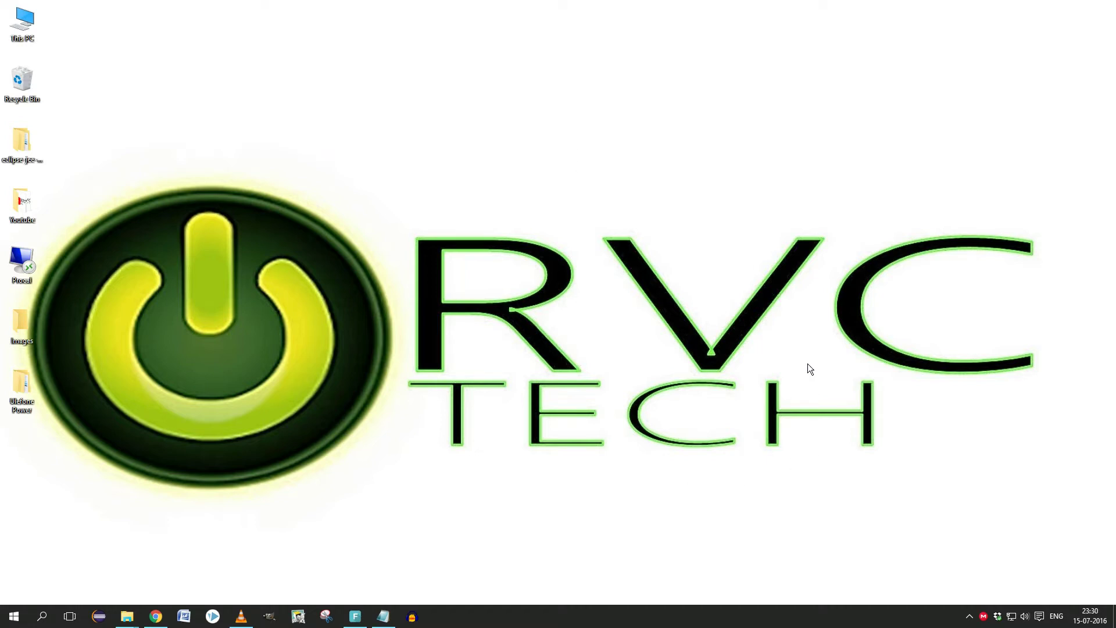
- Bring the Notepad driver-signature notes forward, highlight the heading and step 1, and open Start
click(385, 620)
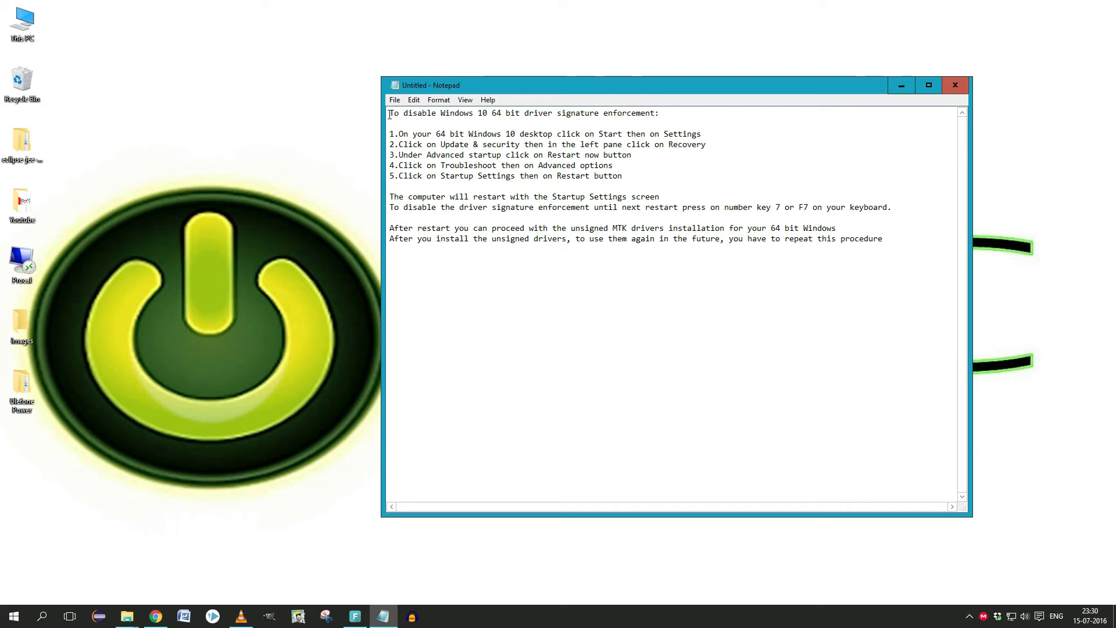
drag(390, 115, 662, 113)
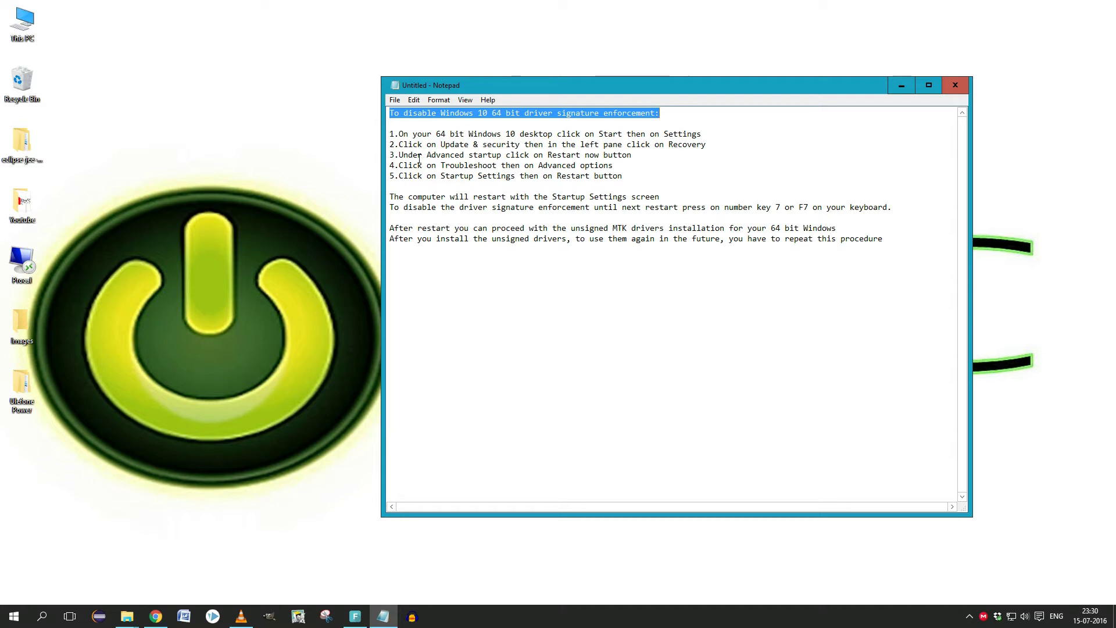
drag(390, 133, 702, 134)
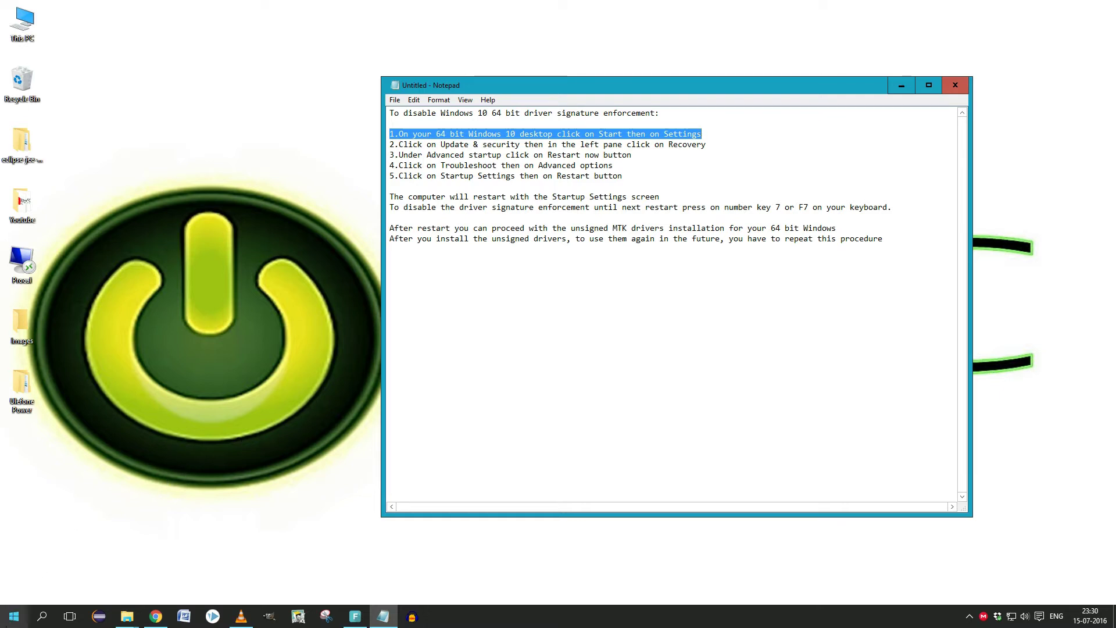
click(14, 615)
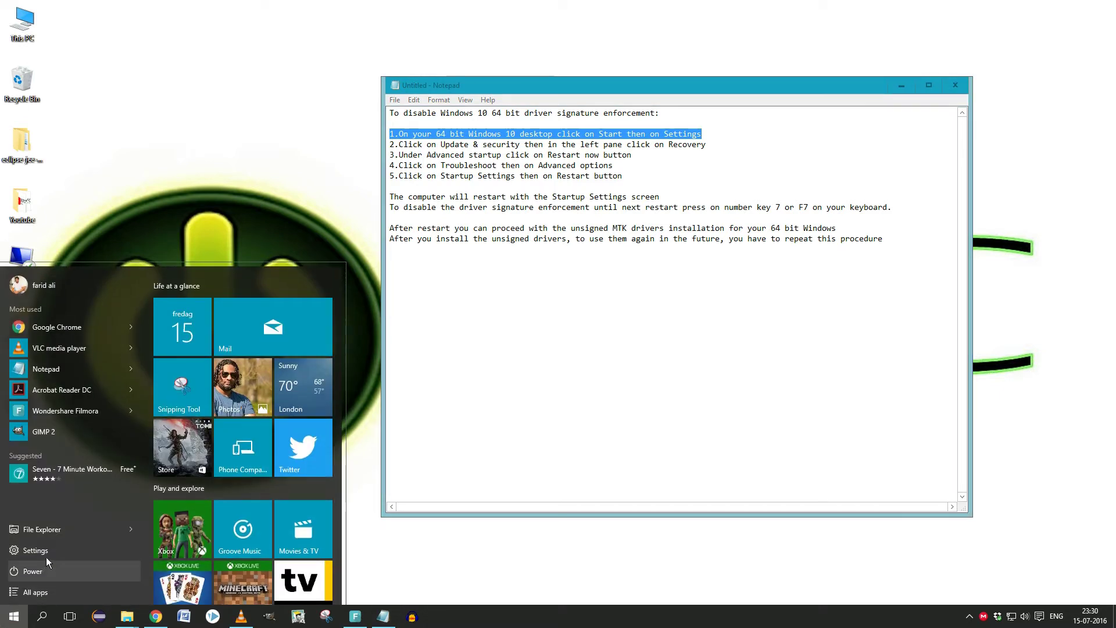
- Open Windows Settings and go to Update & Security, keeping the notes in front
click(53, 546)
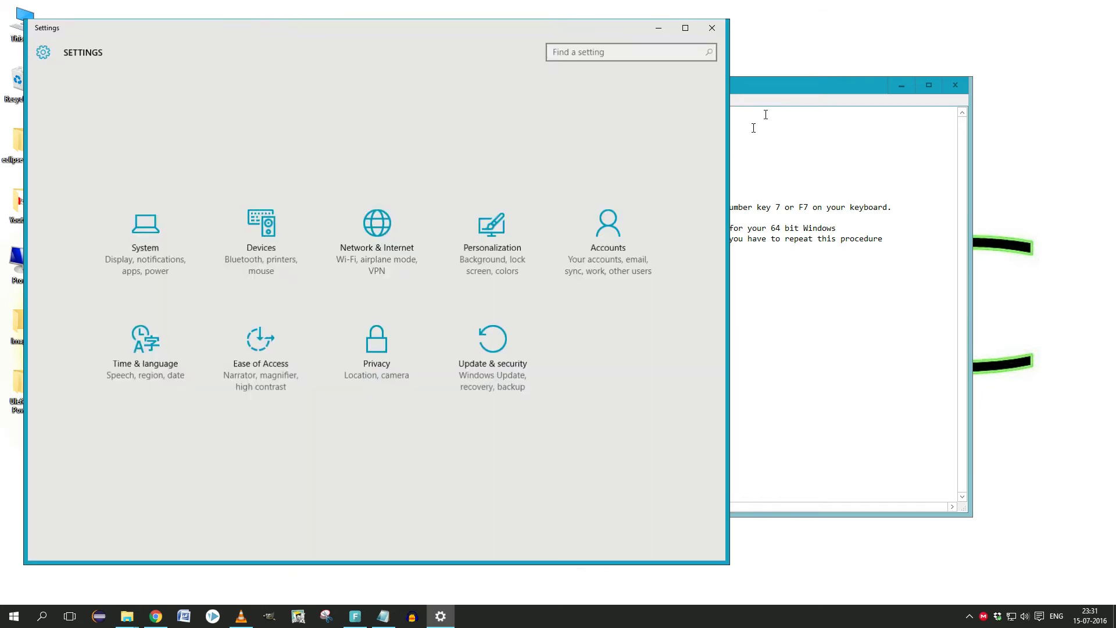
drag(775, 86, 1038, 74)
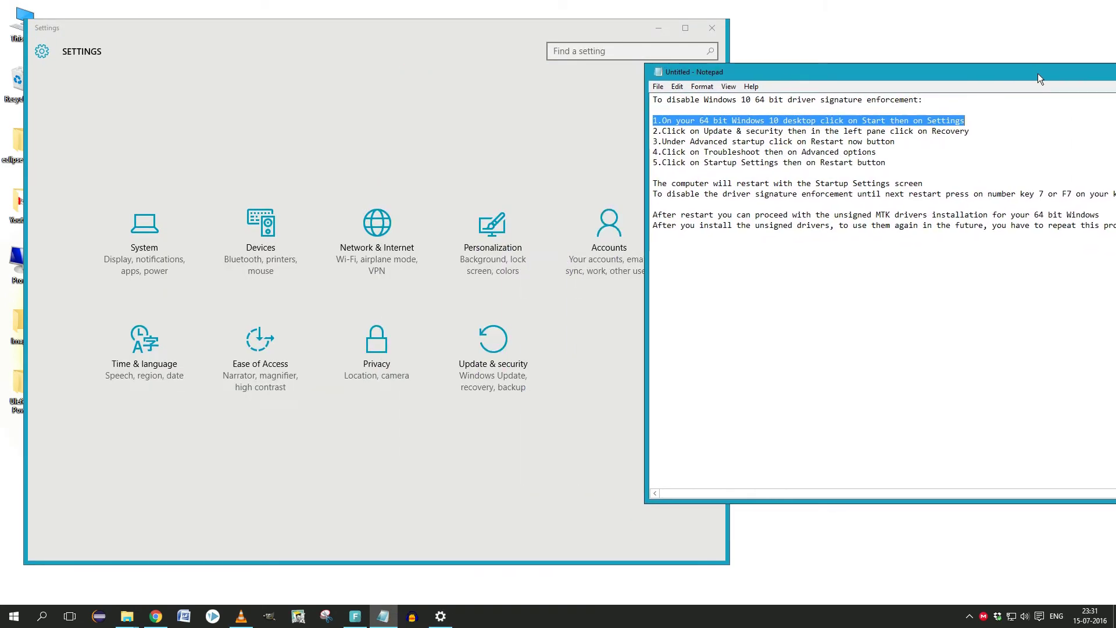
drag(841, 67, 840, 66)
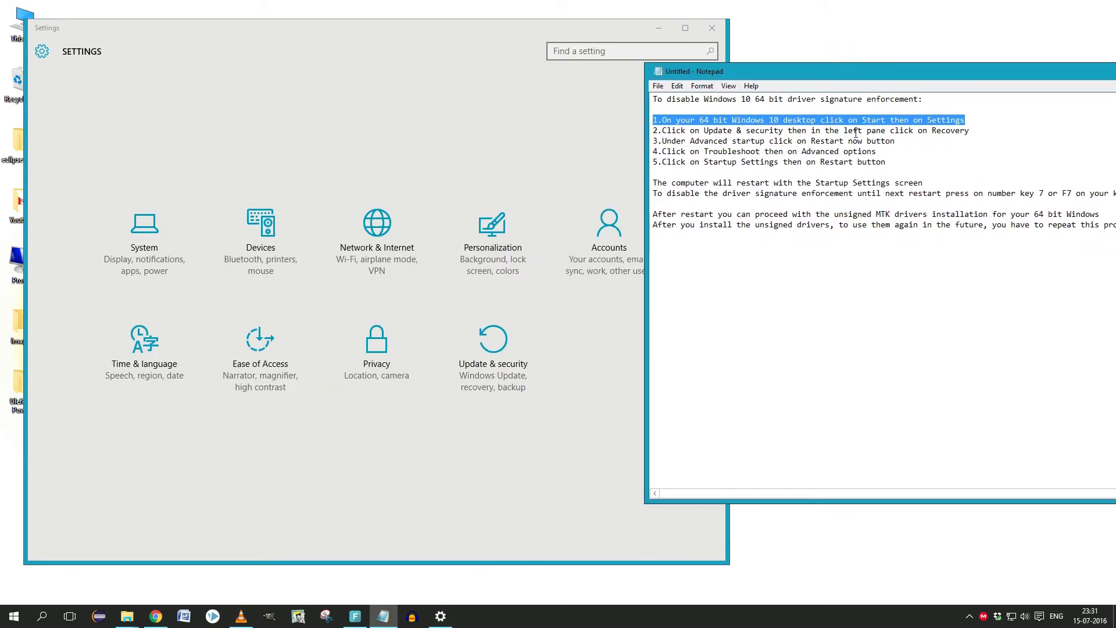
click(515, 353)
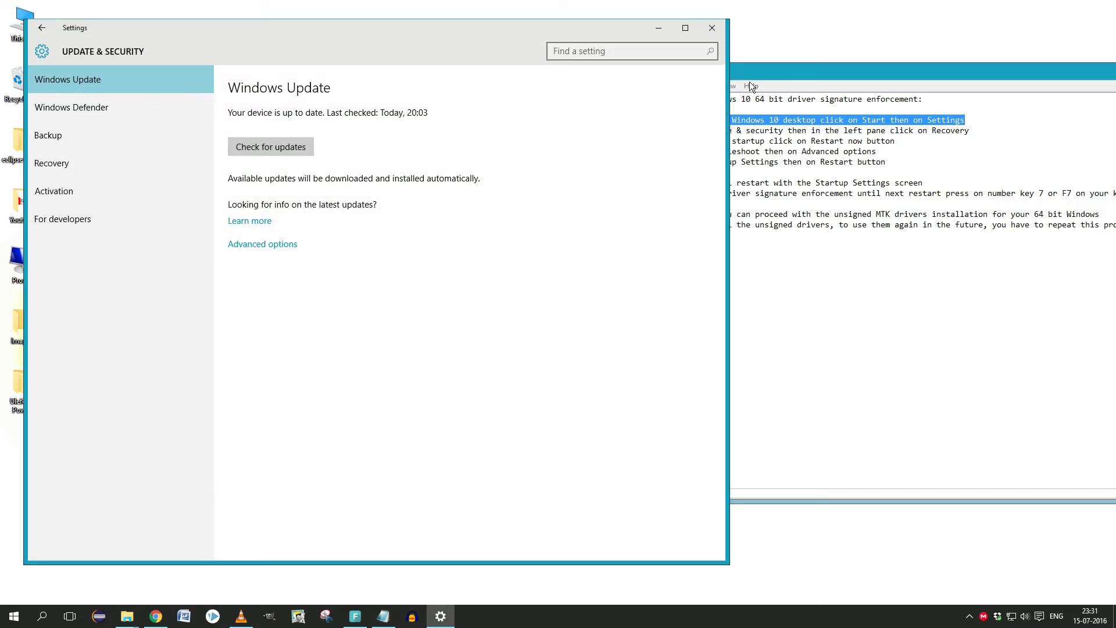
- Highlight the Advanced startup step in the notes and open the Recovery page
drag(772, 76, 836, 70)
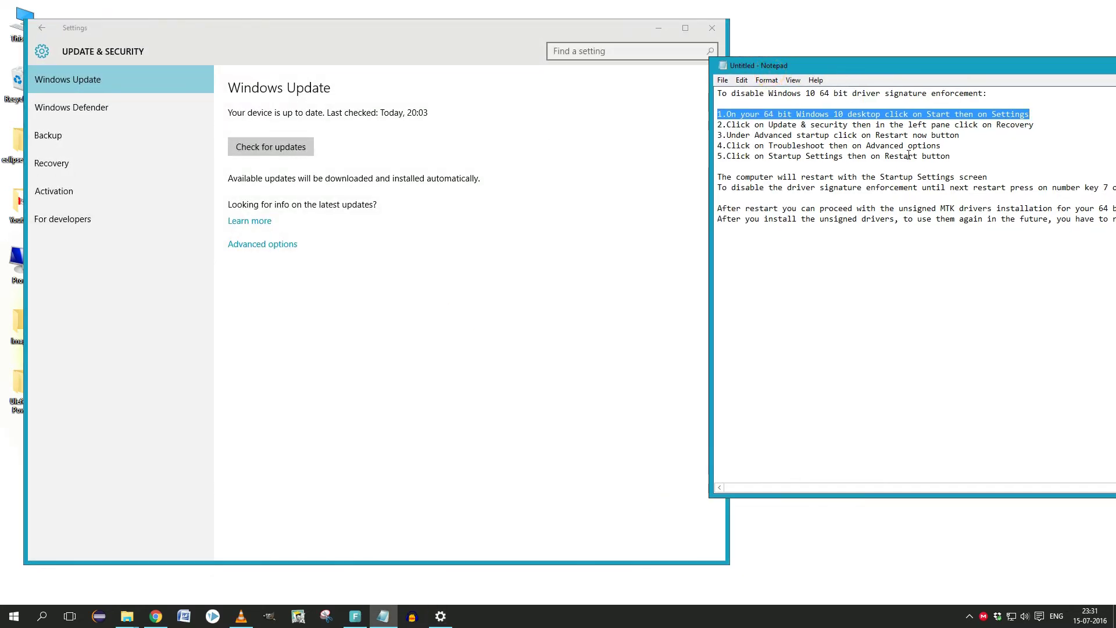
click(953, 134)
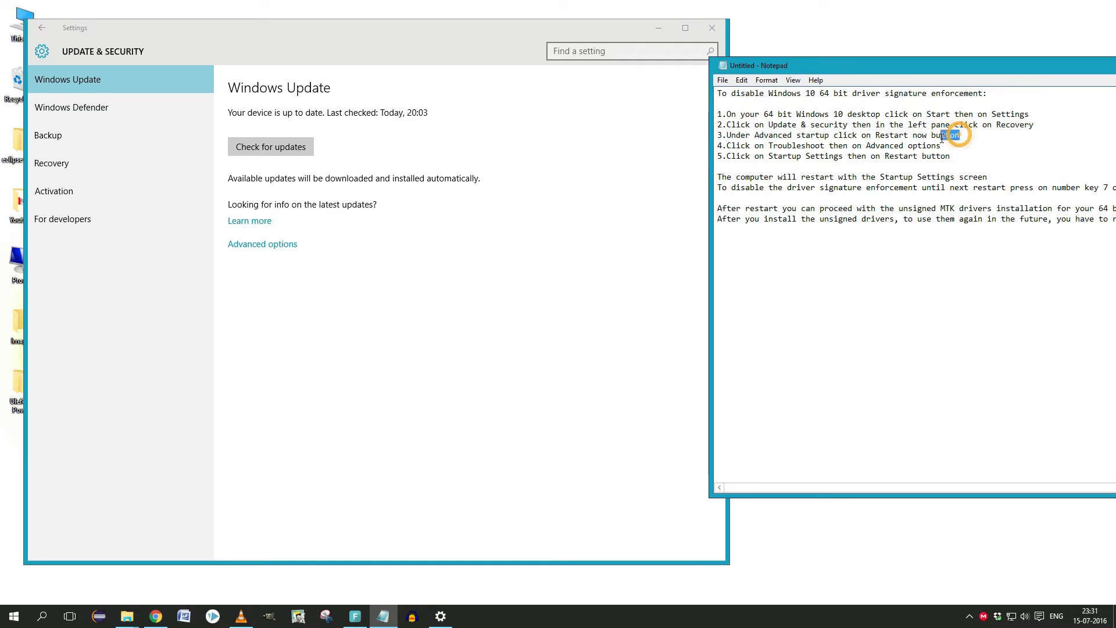
drag(718, 145, 825, 145)
drag(960, 135, 728, 135)
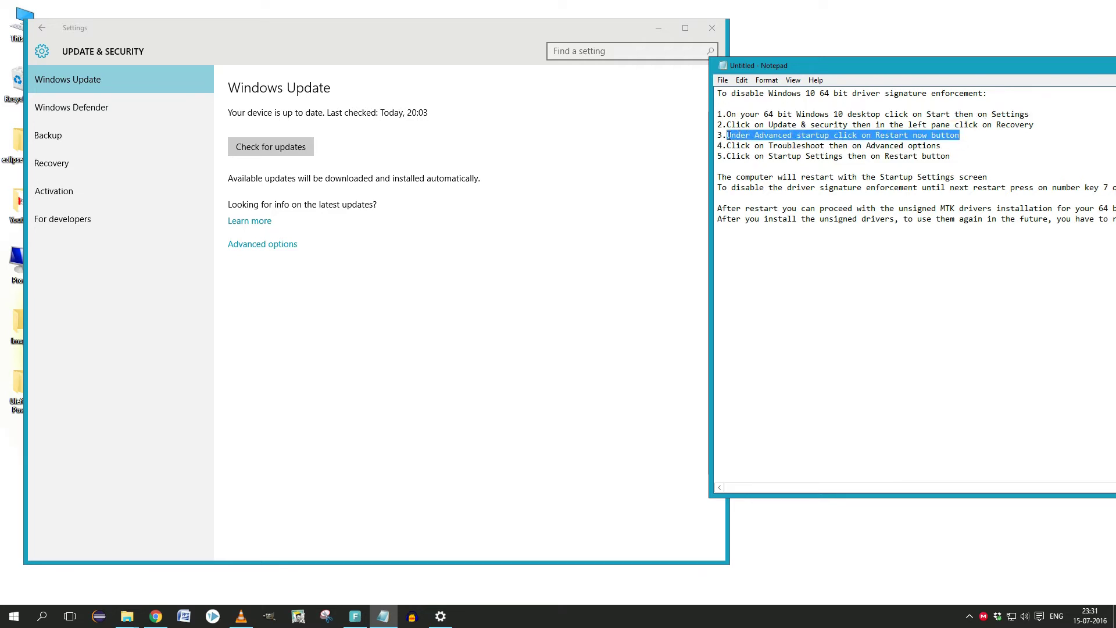
click(110, 174)
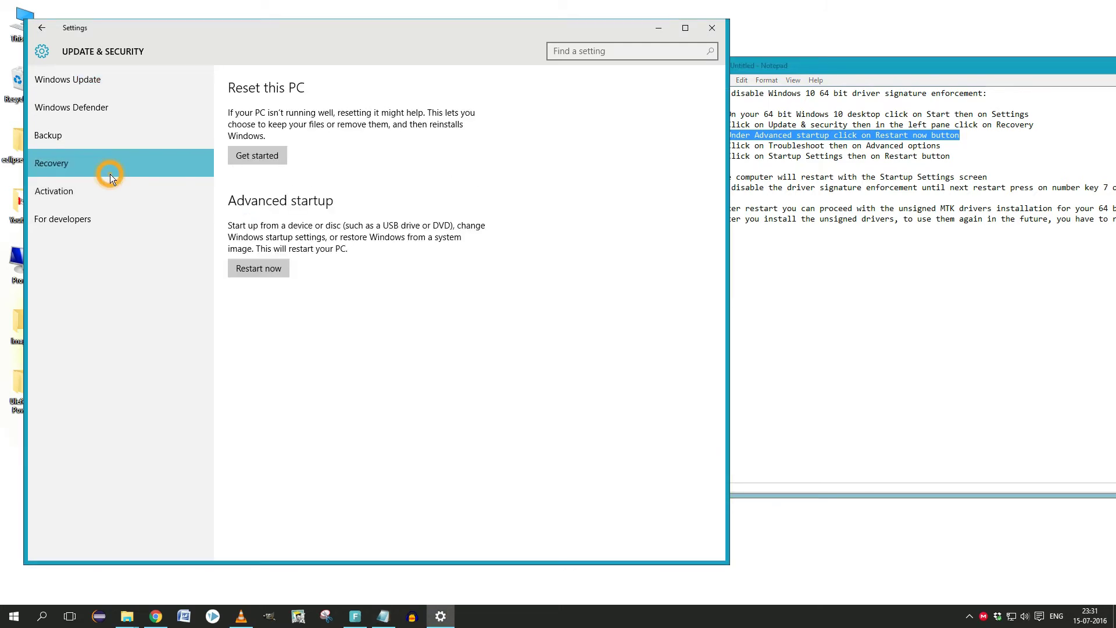
- Highlight steps 4 and 5 in the notes, then show the Start menu's power options
click(870, 85)
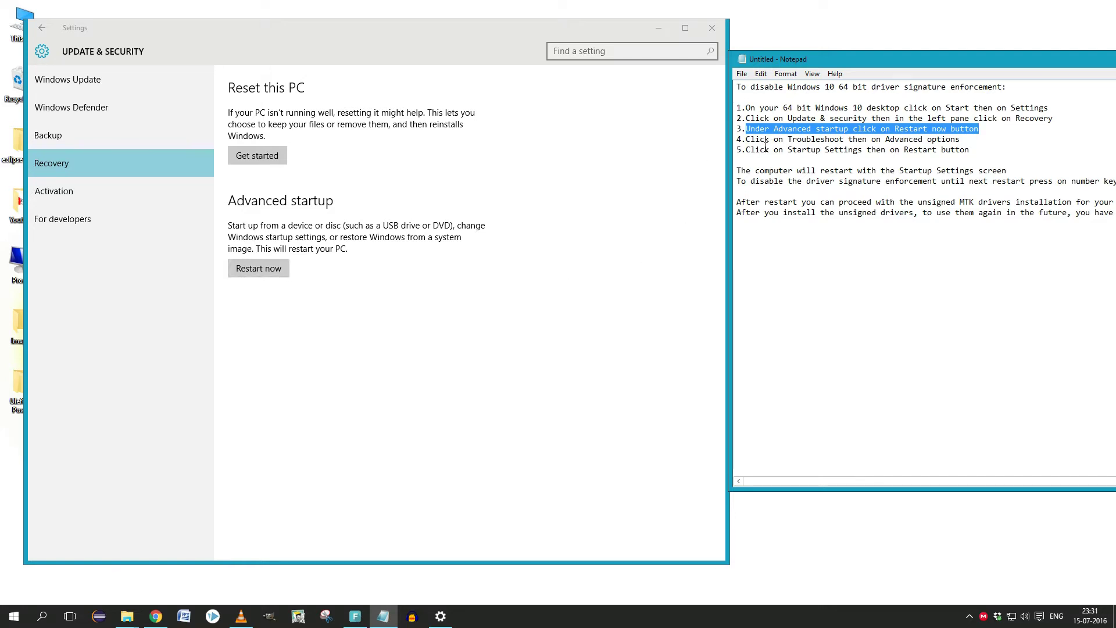
mouse_move(737, 139)
mouse_down()
mouse_move(886, 150)
mouse_move(966, 138)
mouse_up()
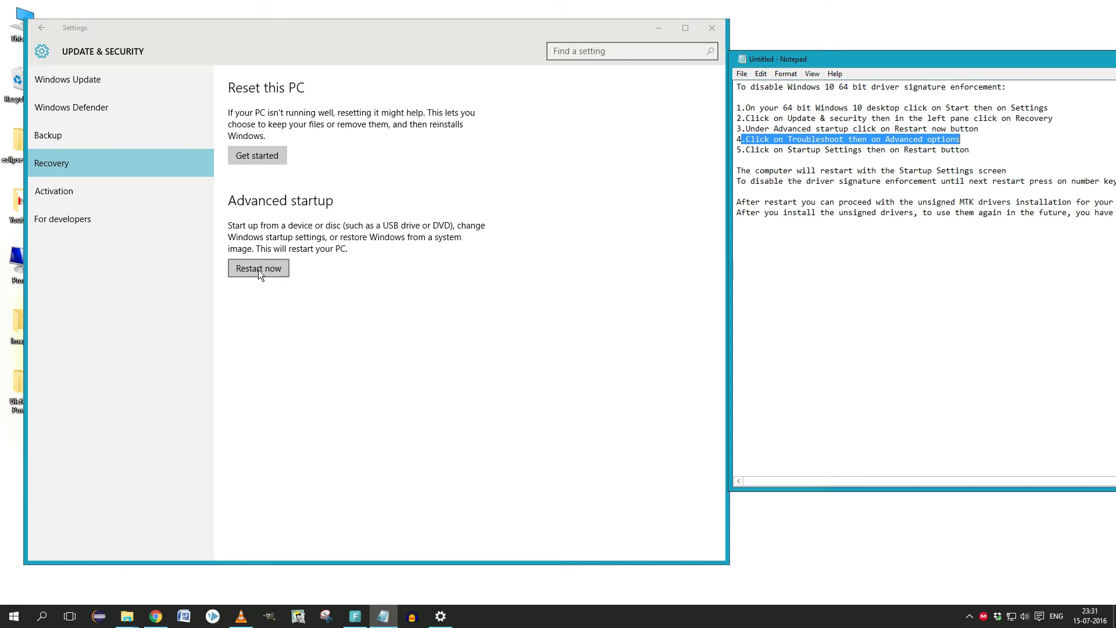
click(745, 158)
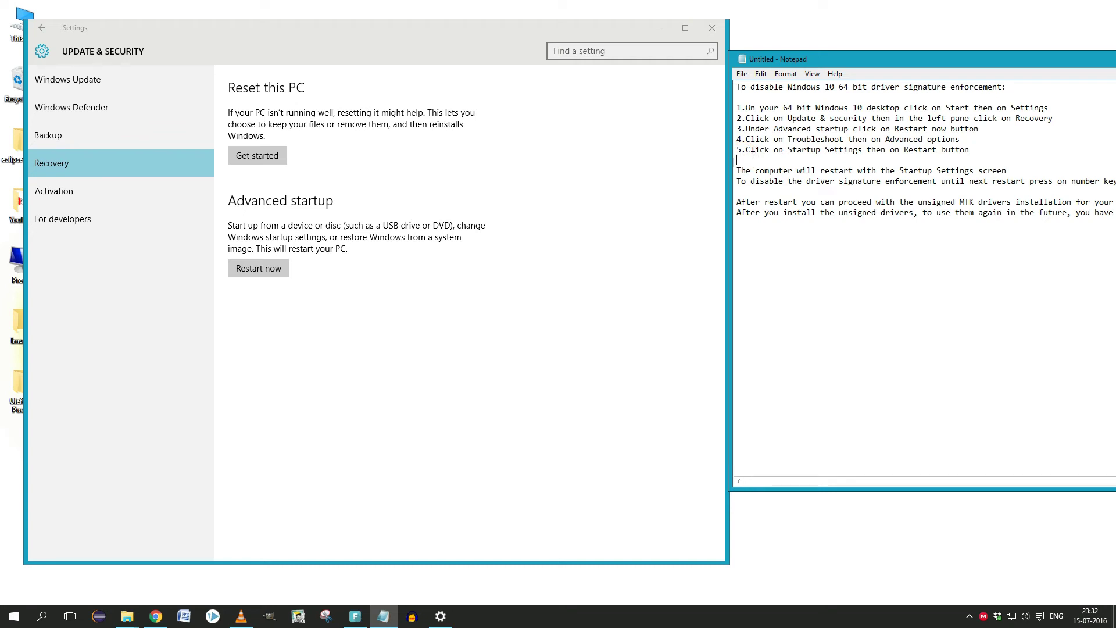
drag(747, 151, 965, 154)
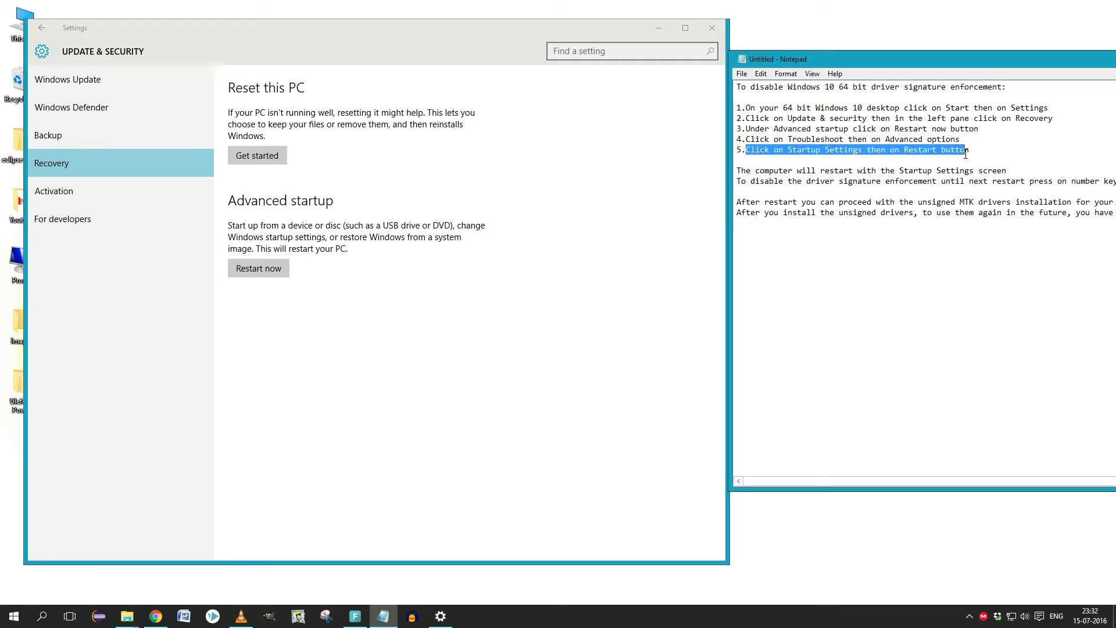
click(14, 616)
click(41, 573)
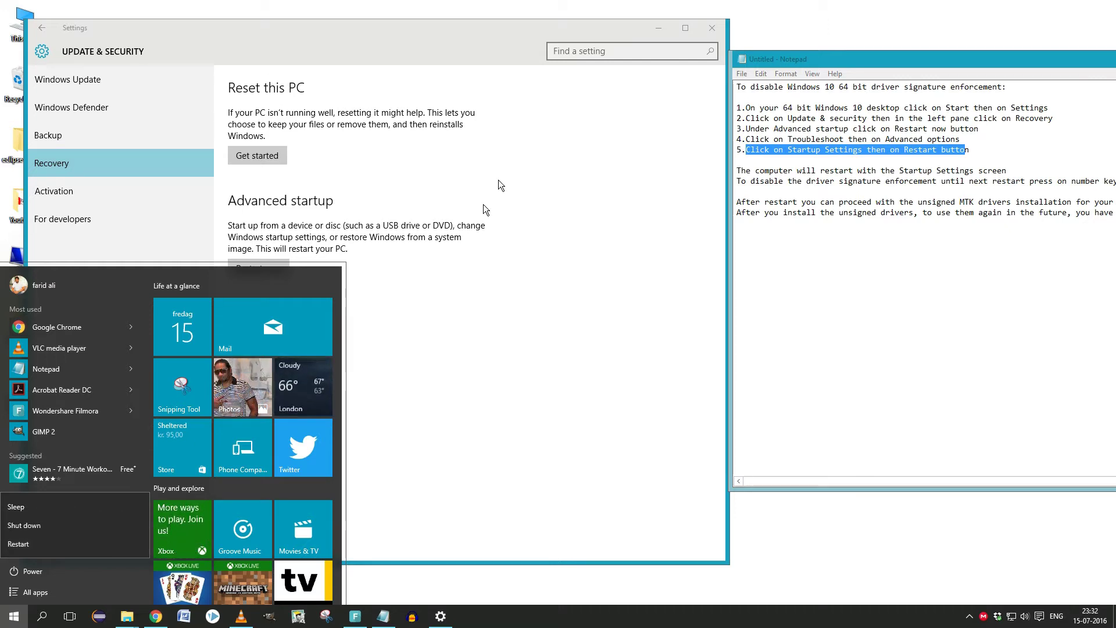
- Close Settings, centre the notes, and highlight the restart, install and repeat-procedure lines
click(721, 30)
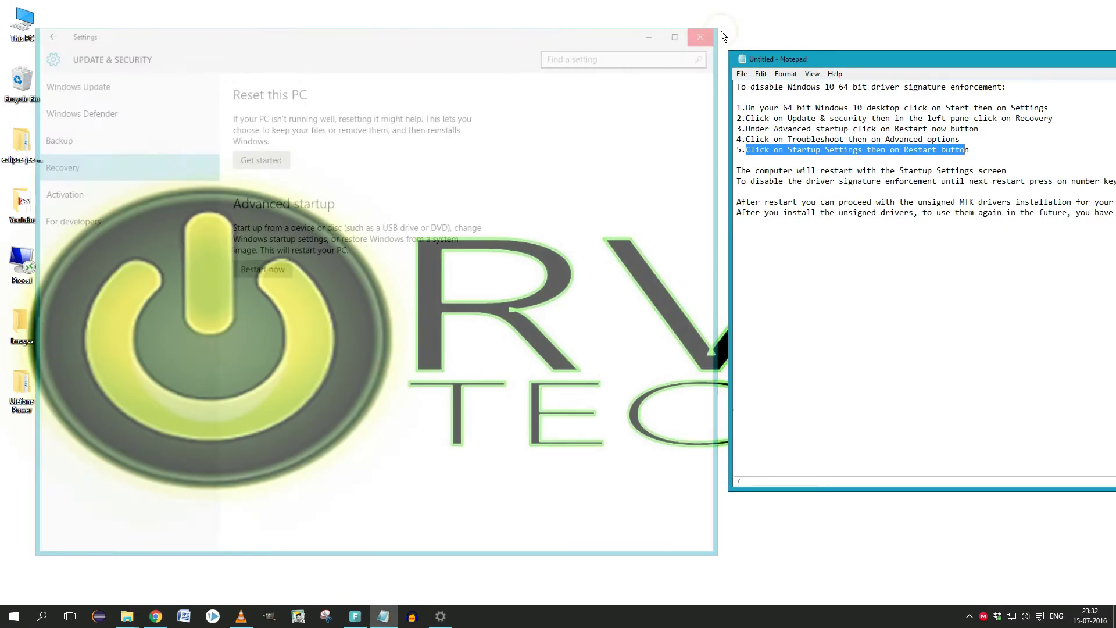
drag(873, 61, 335, 81)
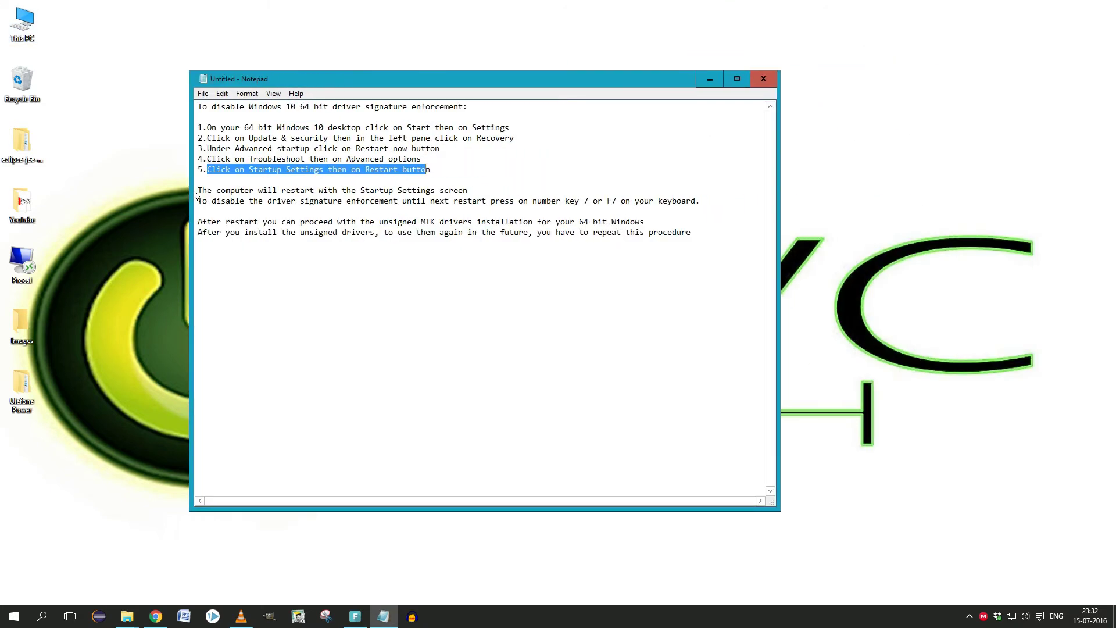
drag(467, 192, 698, 204)
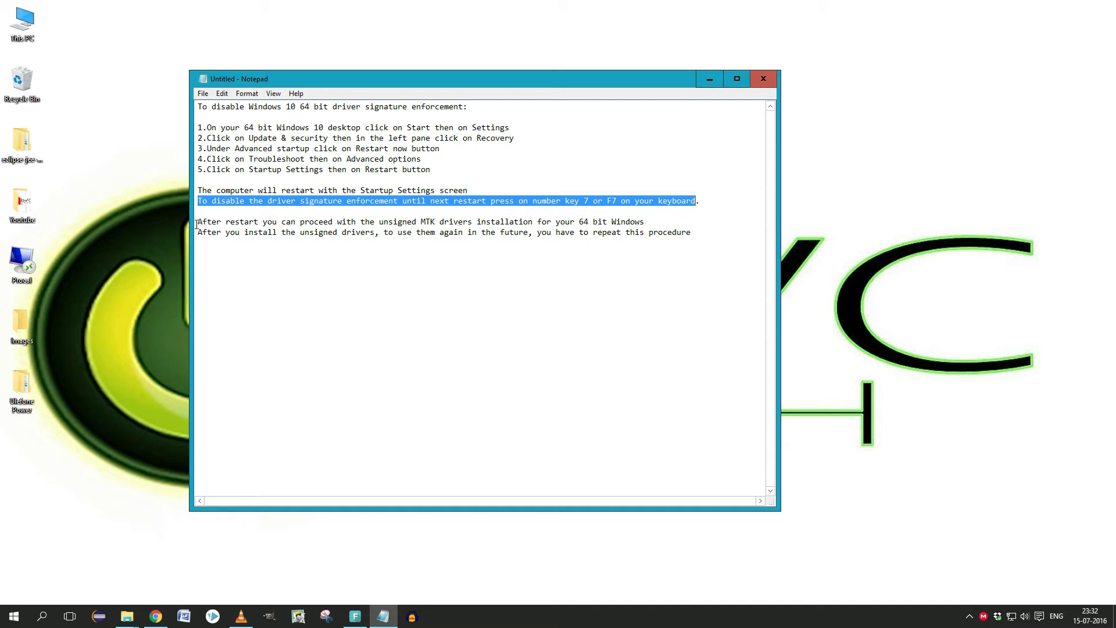
drag(197, 224, 503, 224)
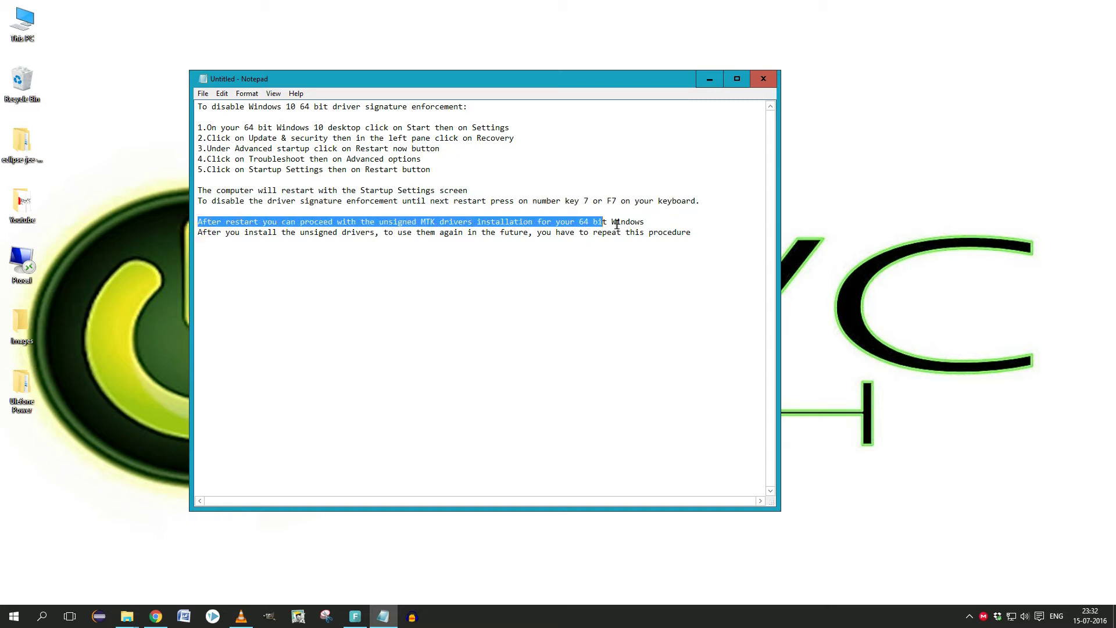
drag(617, 224, 640, 221)
drag(705, 236, 197, 247)
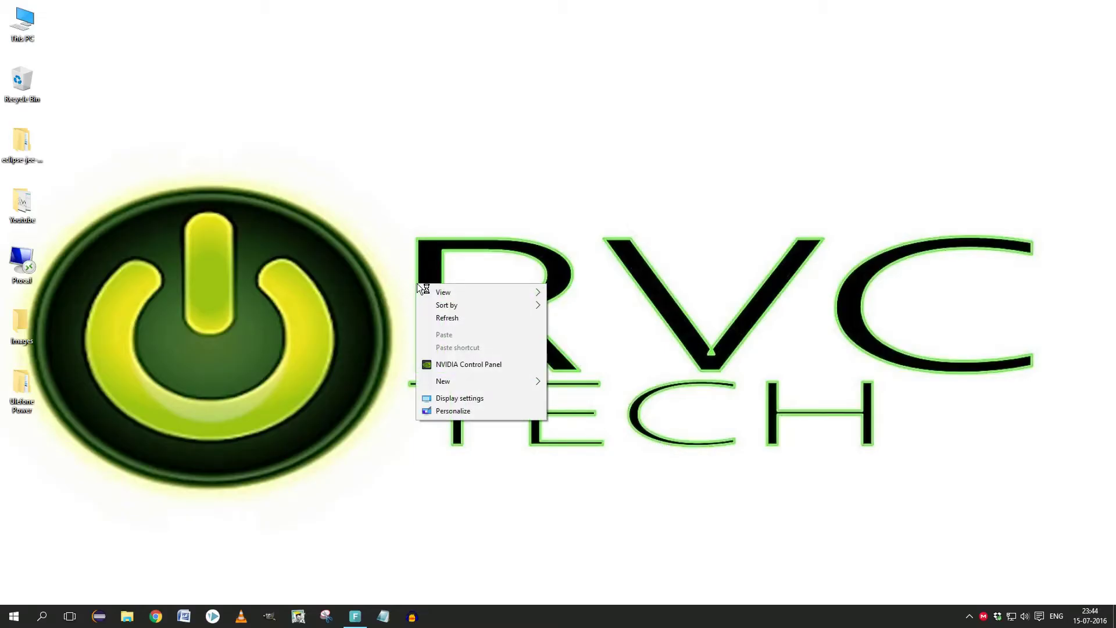
- Refresh the desktop and launch Device Manager from the Win+X menu
click(449, 317)
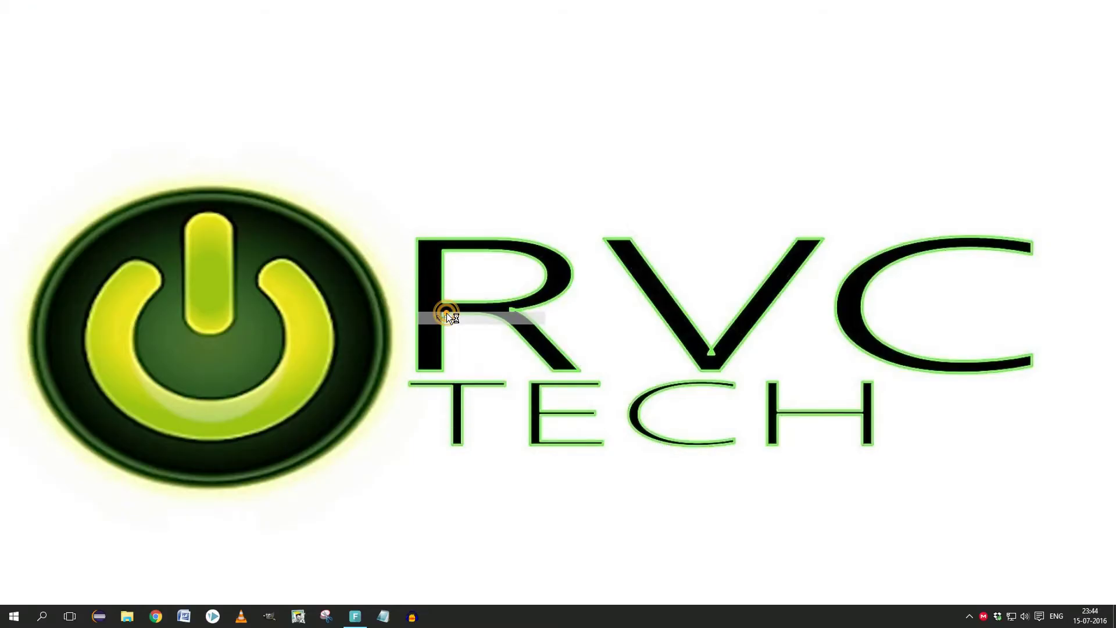
right_click(7, 623)
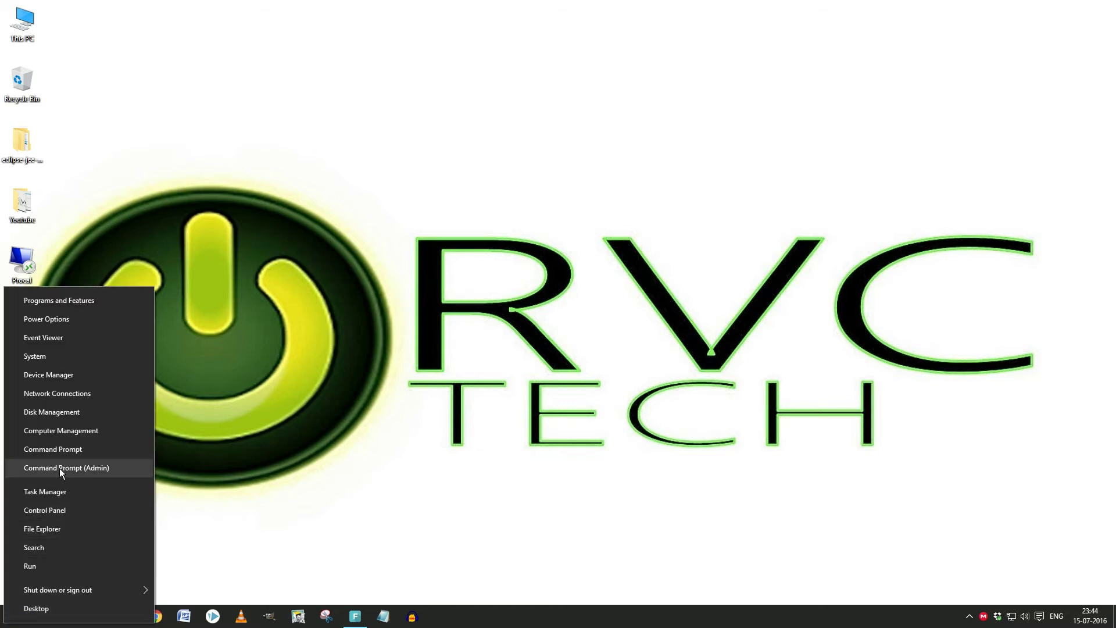
click(67, 378)
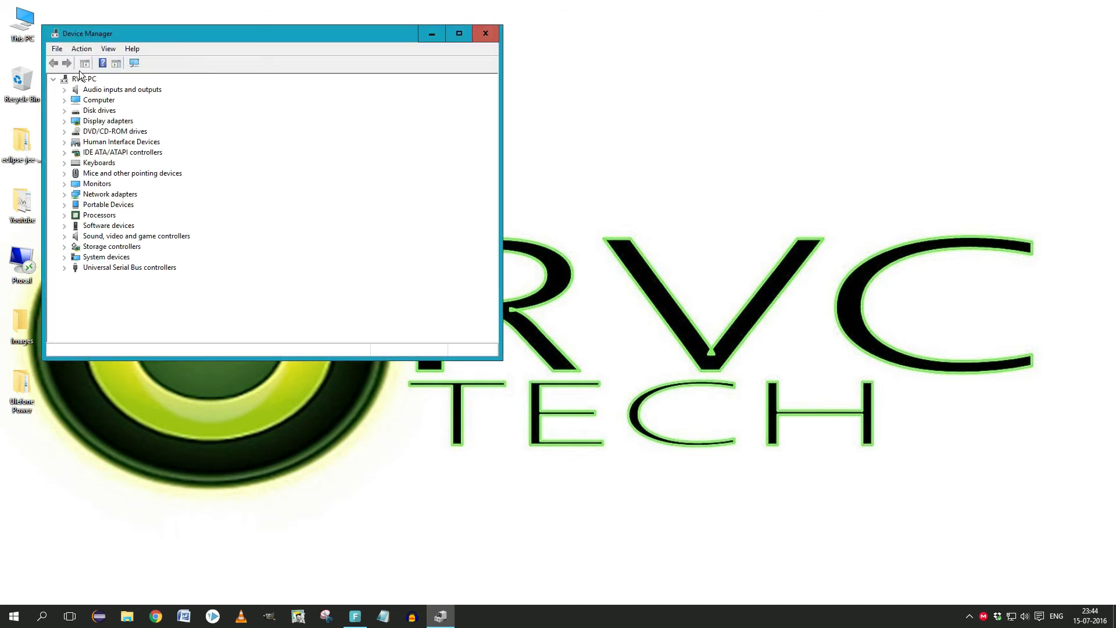
- Run Add legacy hardware on RVC-PC, choosing manual install from a list and Show All Devices
right_click(81, 82)
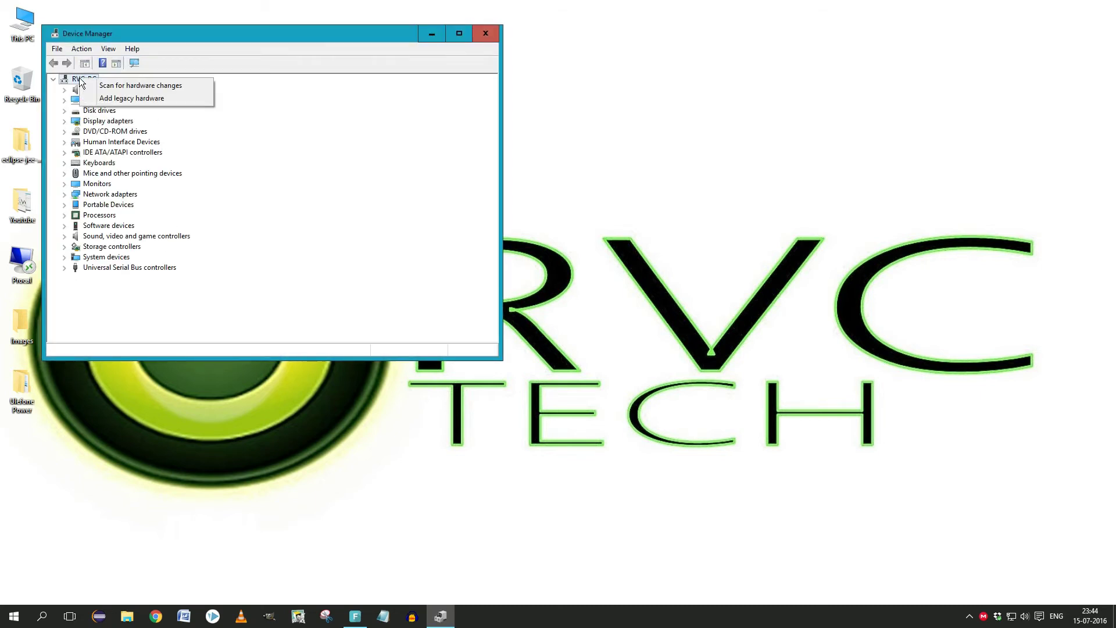
click(115, 99)
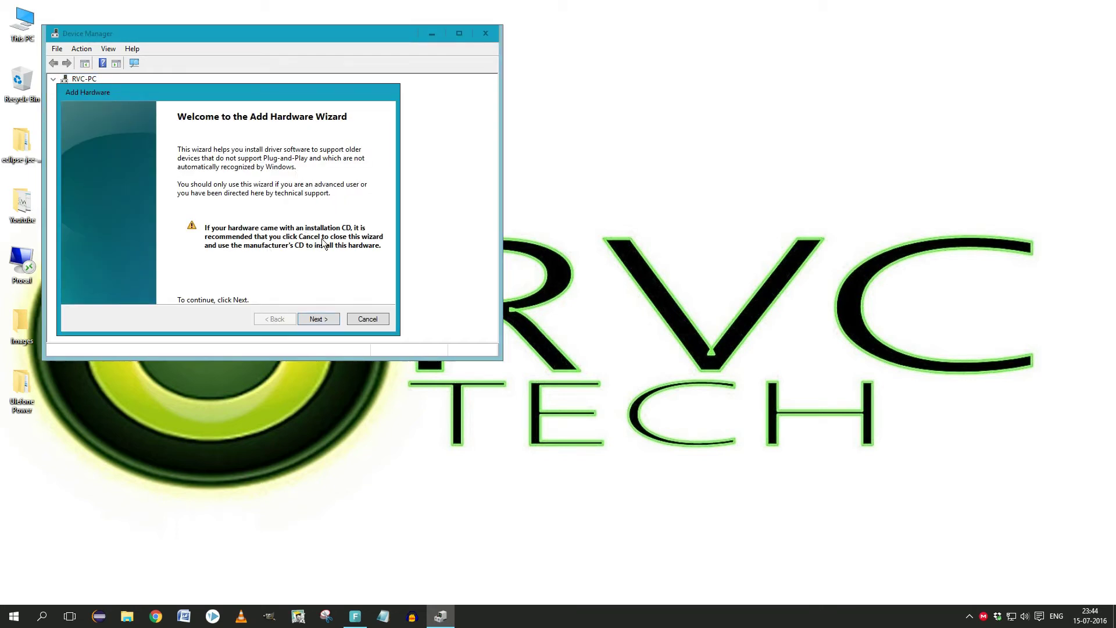
click(336, 318)
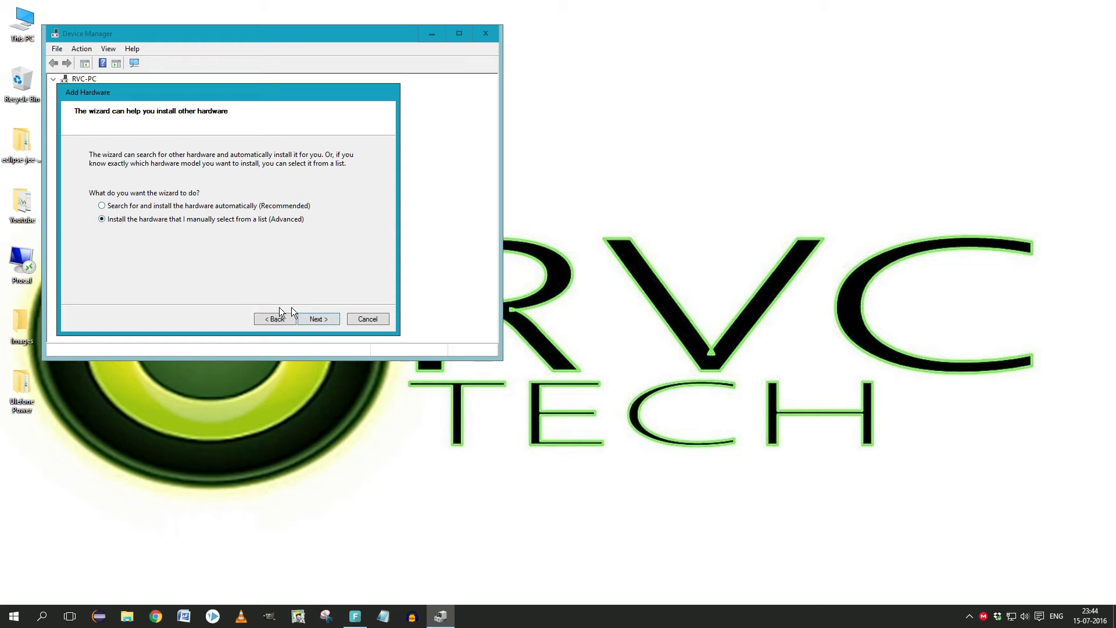
click(318, 318)
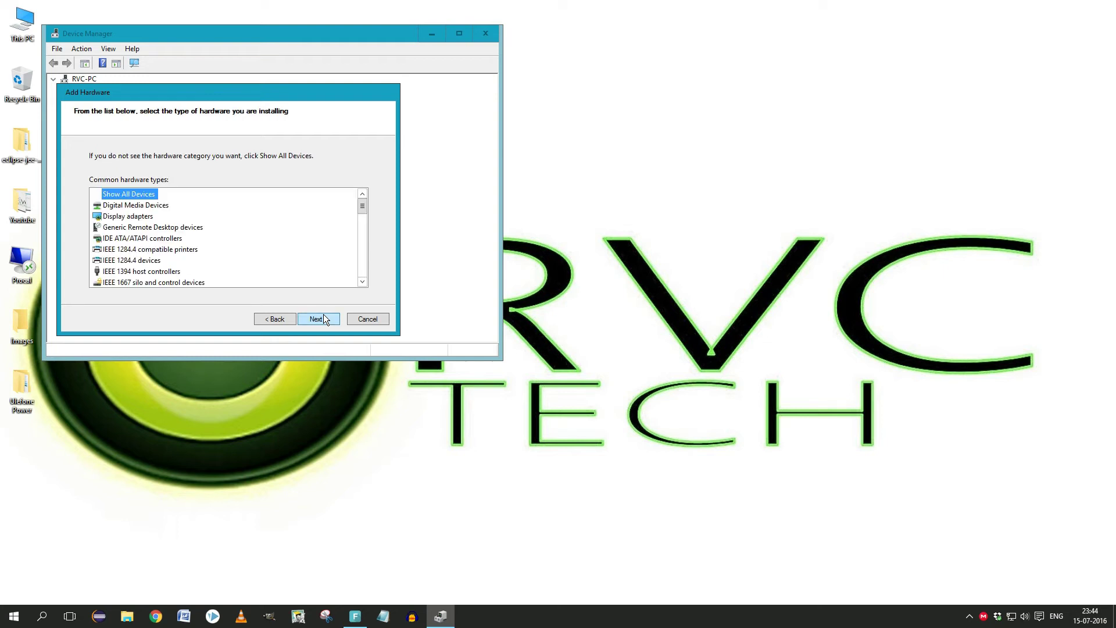
scroll(137, 220, down, 3)
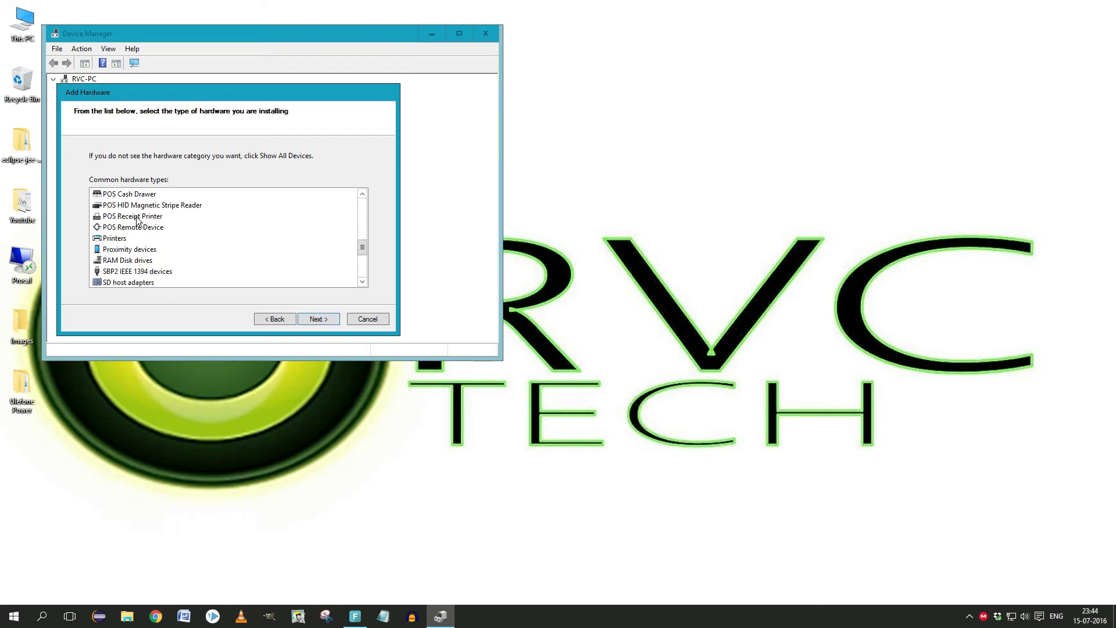
scroll(150, 284, up, 3)
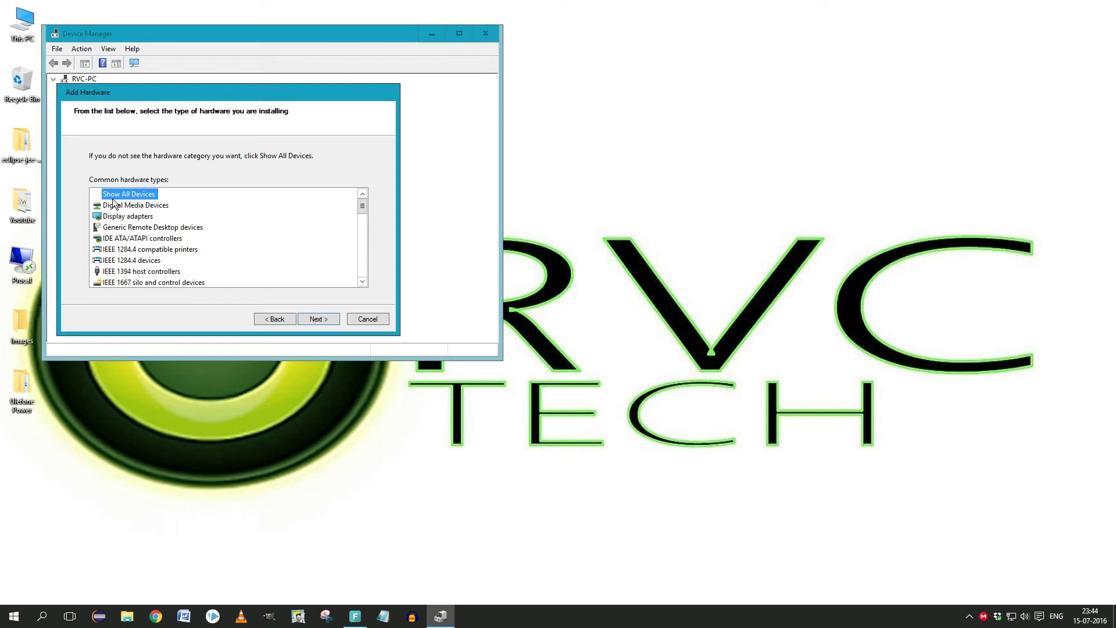
click(310, 320)
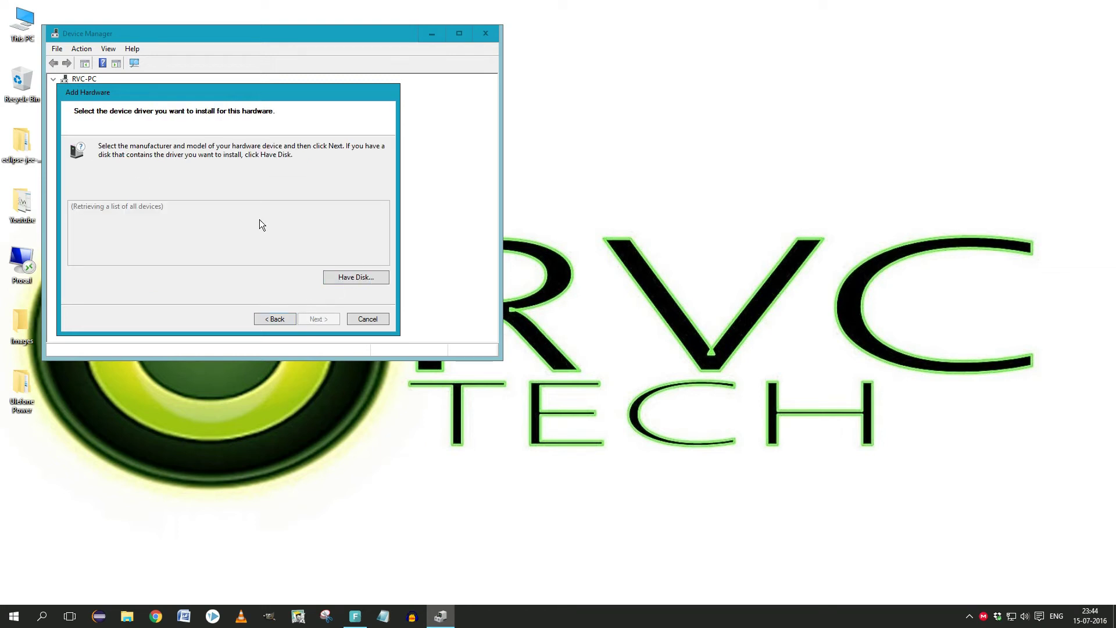
- Choose Have Disk and browse Desktop > Ulefone Power to the Windows 10 x64 MTK USB Drivers file
click(351, 278)
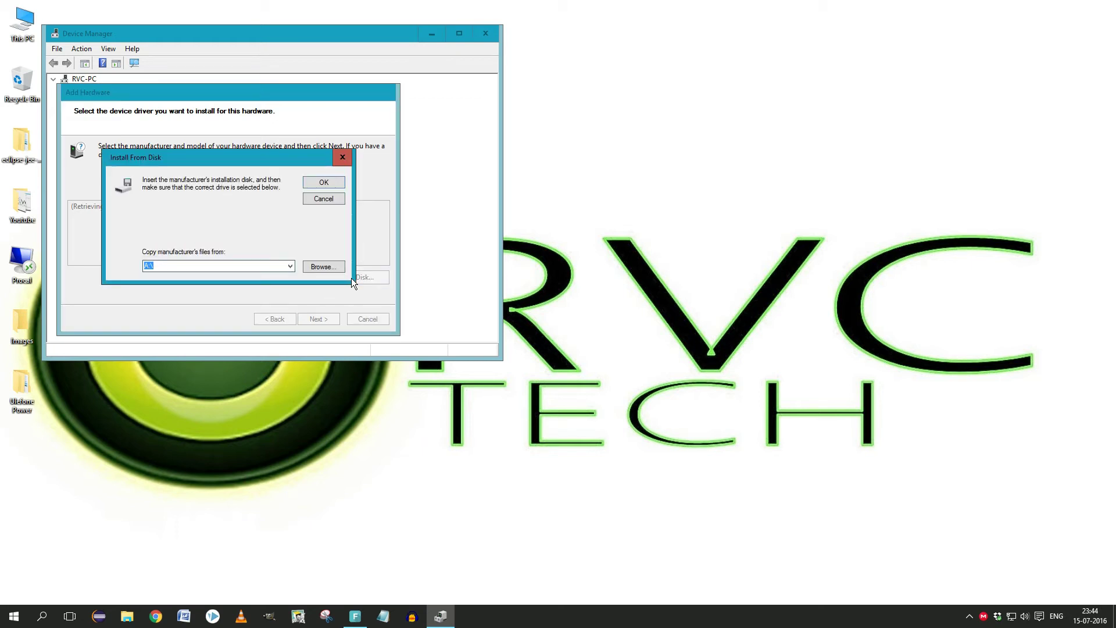
click(323, 267)
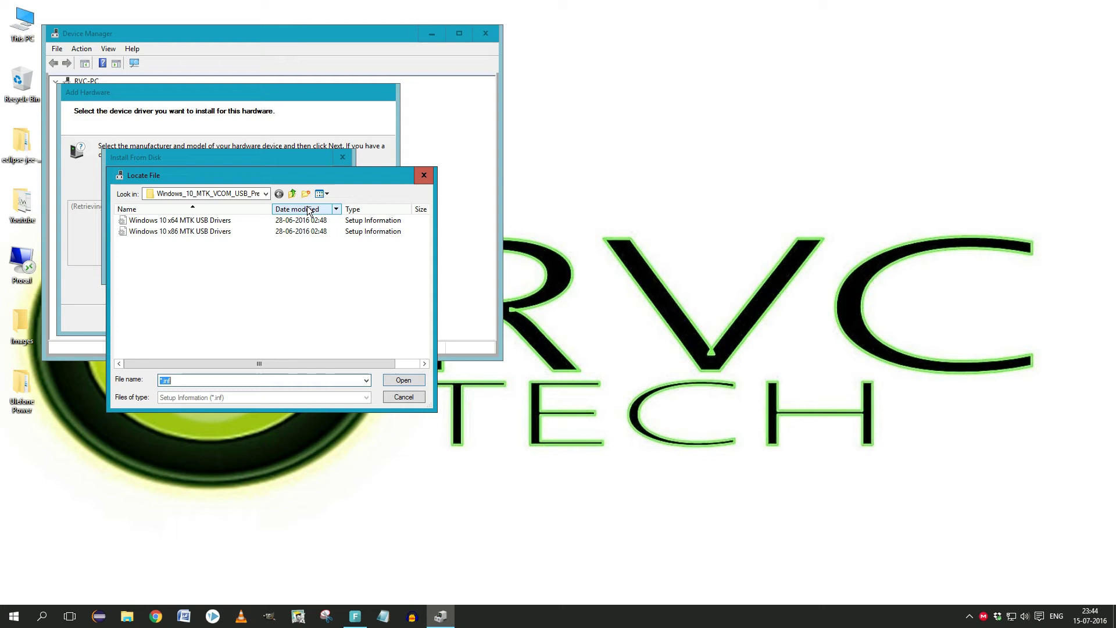
click(267, 194)
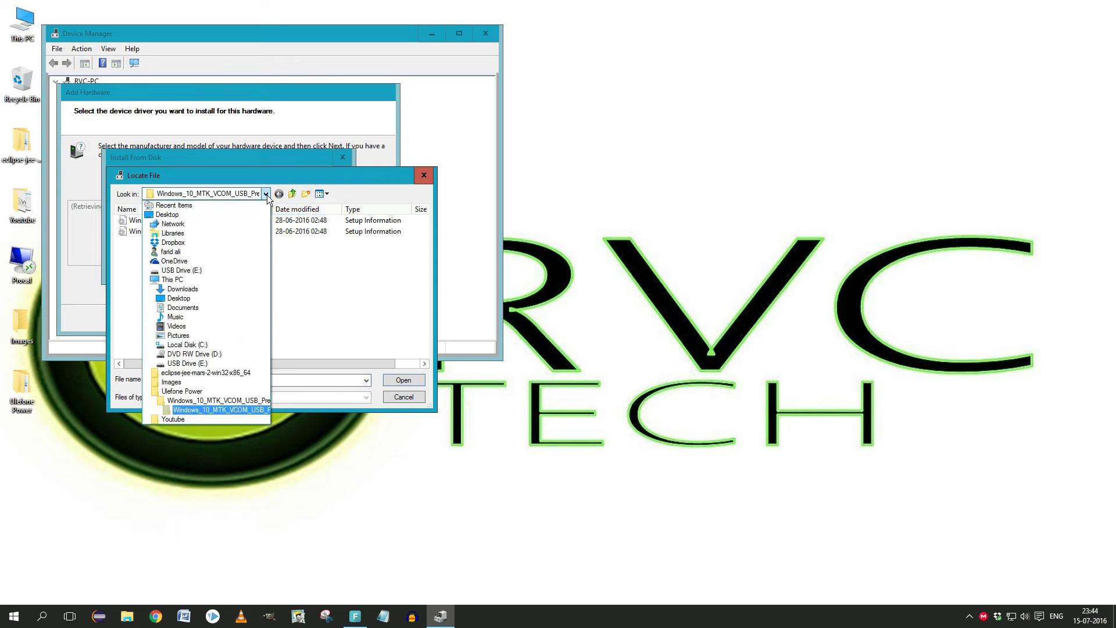
click(167, 214)
scroll(197, 298, down, 1)
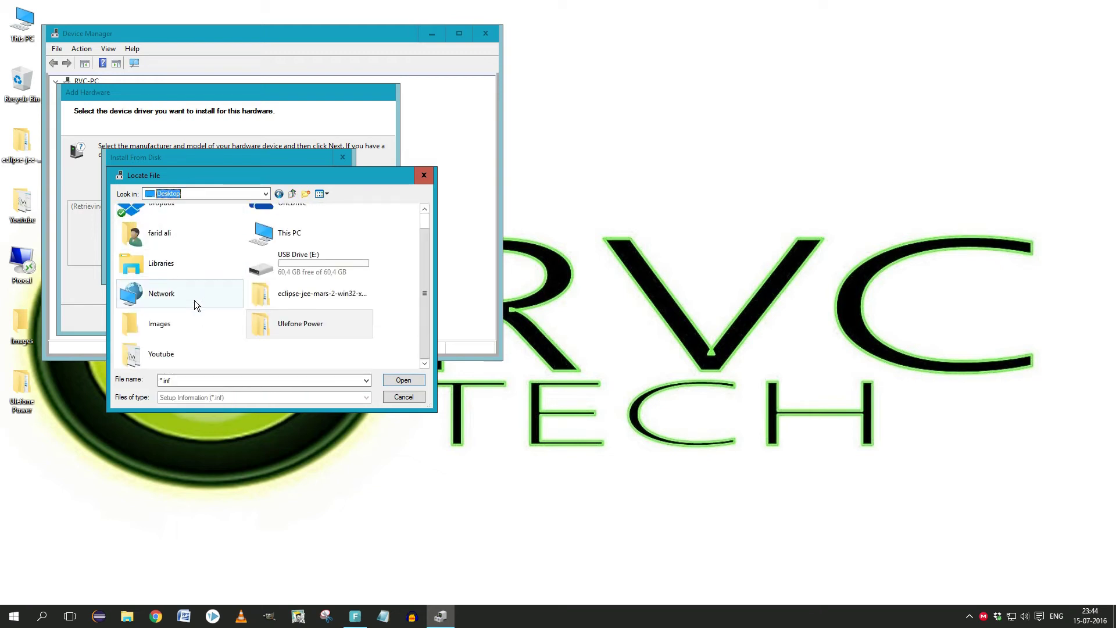
double_click(290, 324)
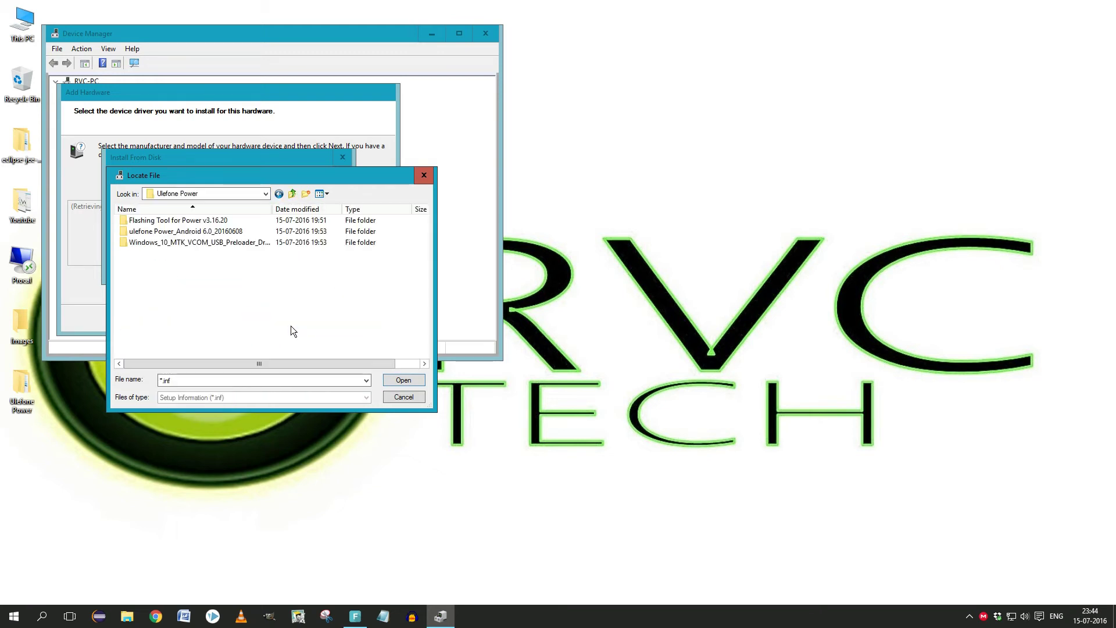
double_click(163, 241)
double_click(178, 220)
click(179, 221)
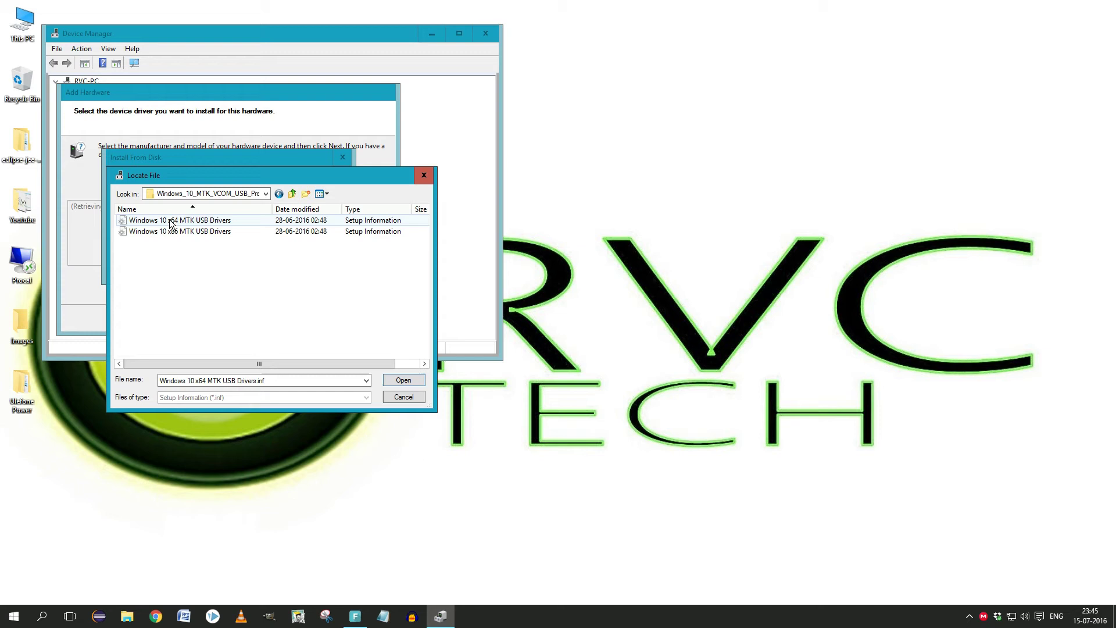
click(175, 221)
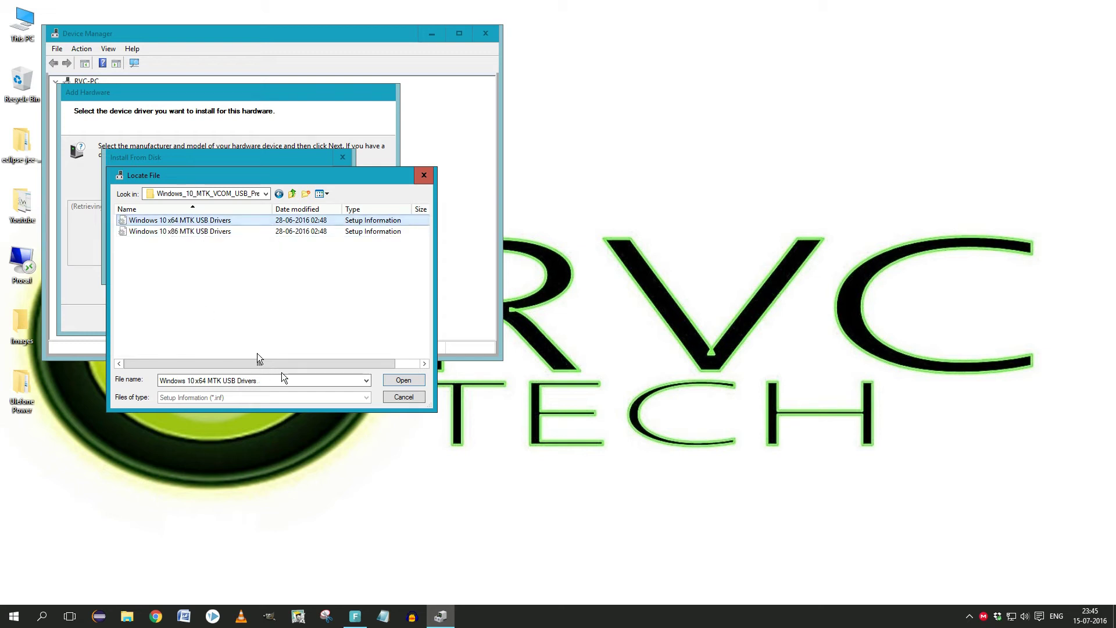
click(404, 381)
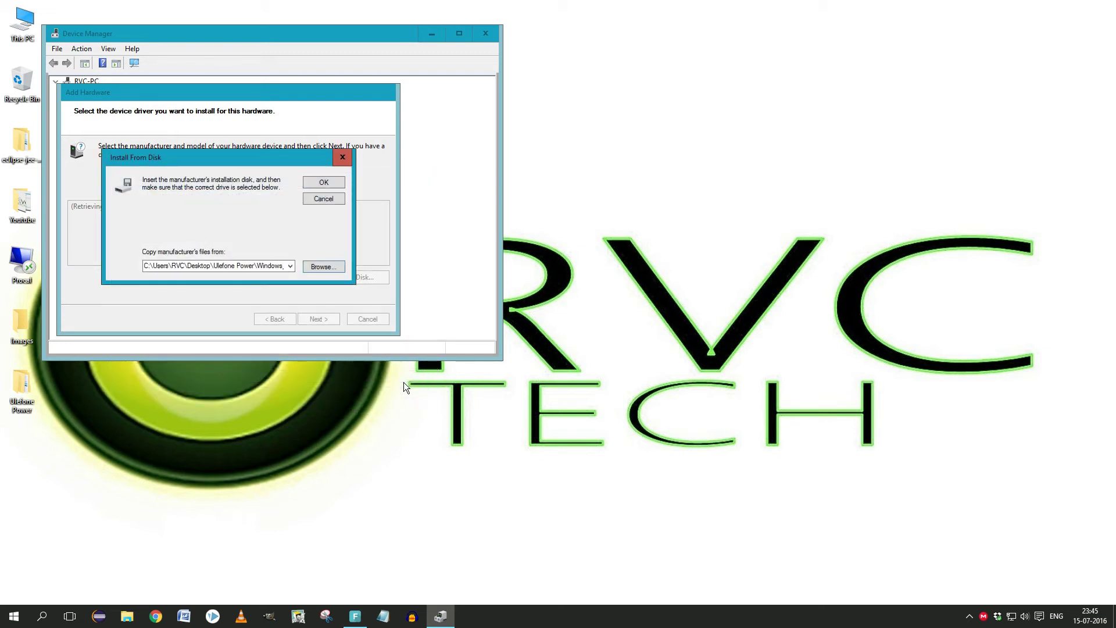
- Select the MTK USB Port model, attempt installation, and finish the wizard after the unsigned-driver failure
click(326, 182)
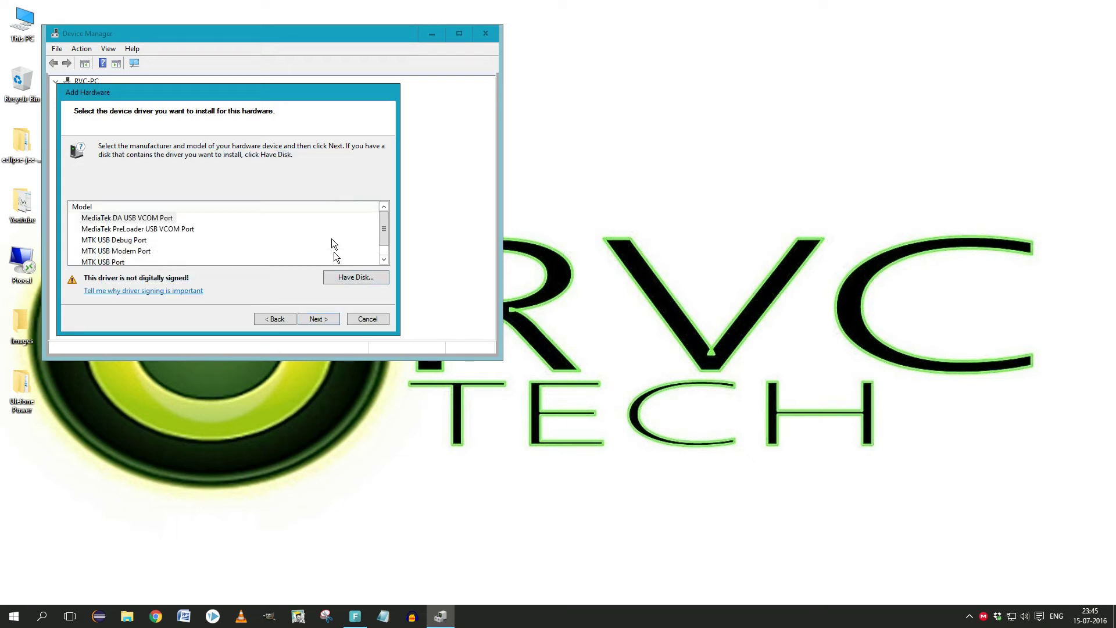
scroll(162, 232, down, 1)
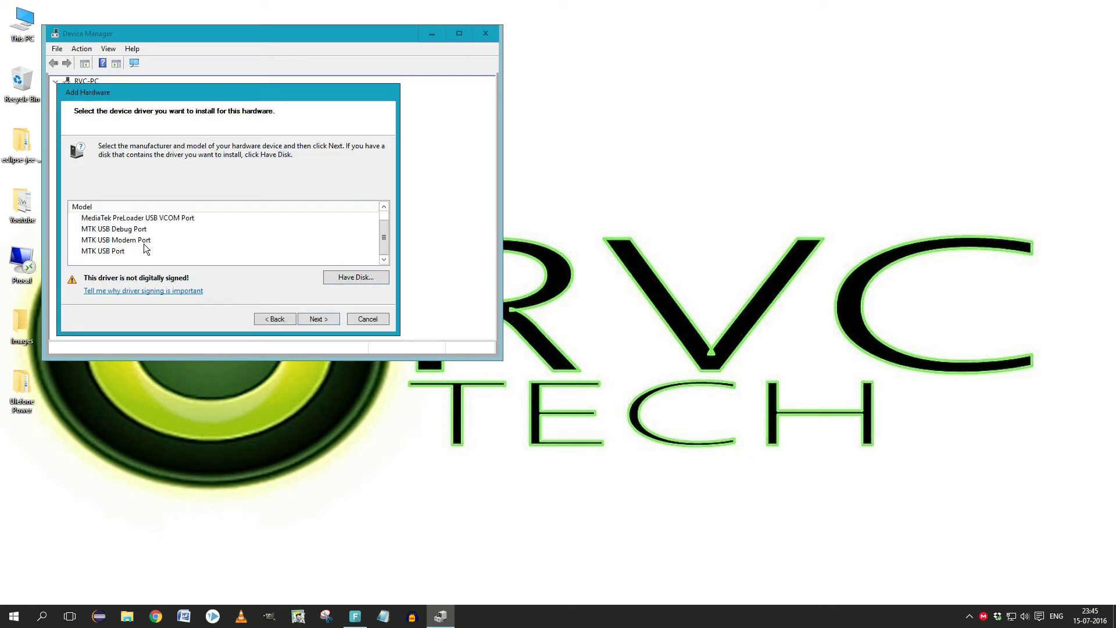
click(104, 250)
scroll(124, 247, up, 1)
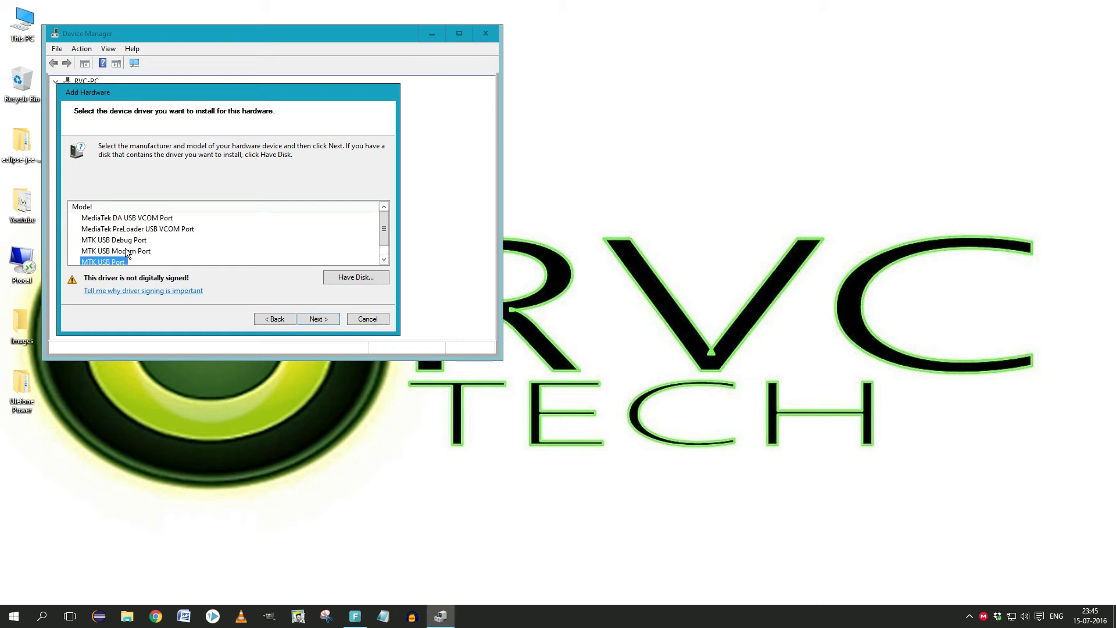
scroll(124, 248, down, 1)
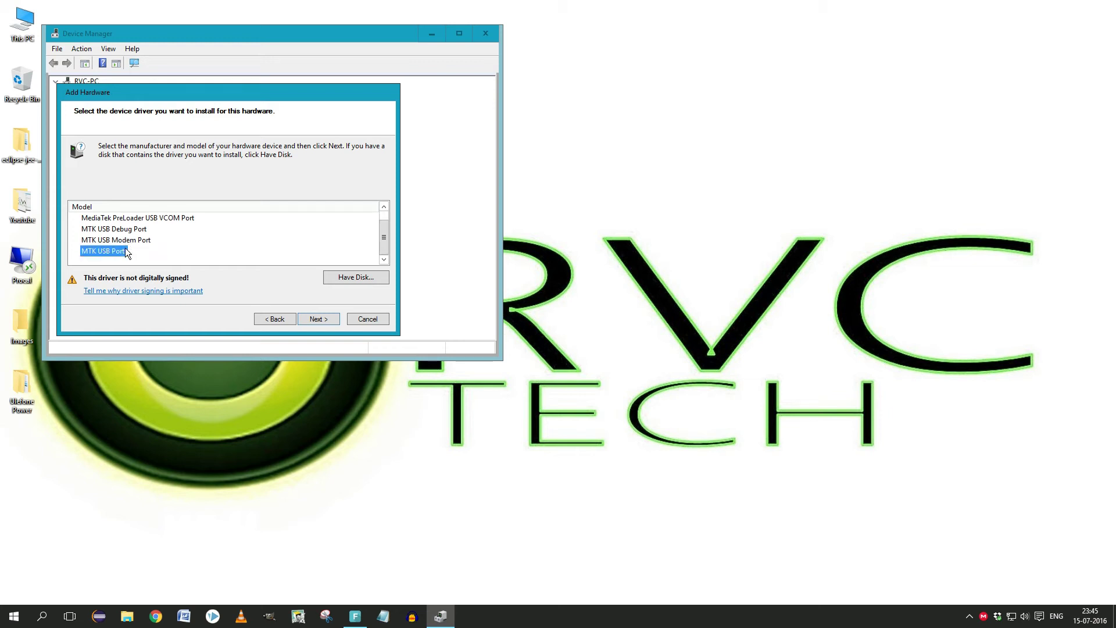
click(326, 320)
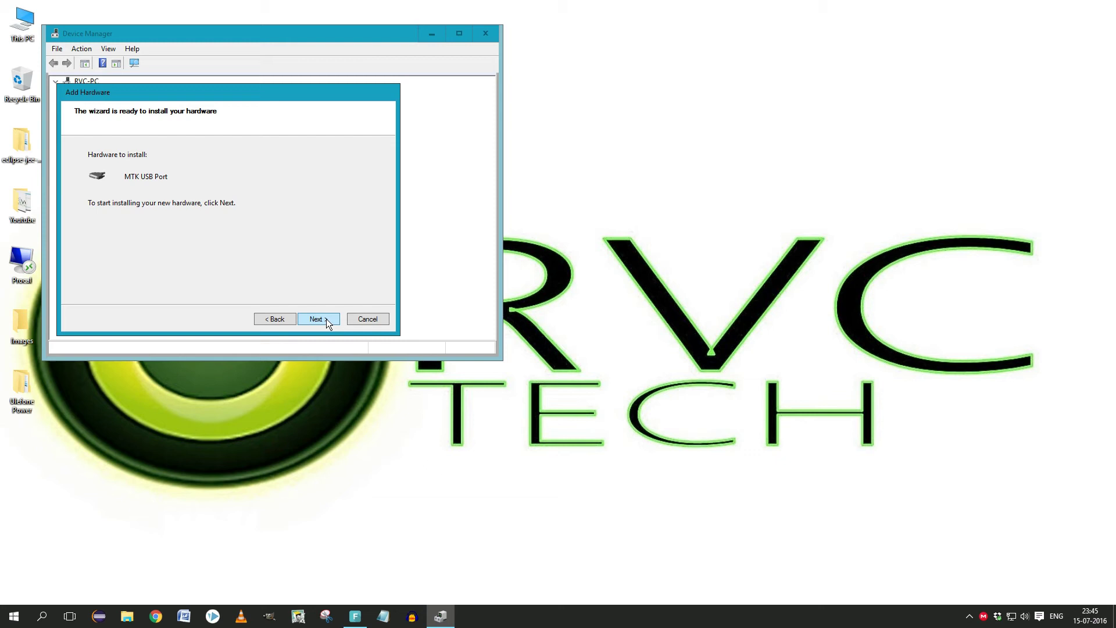
click(326, 318)
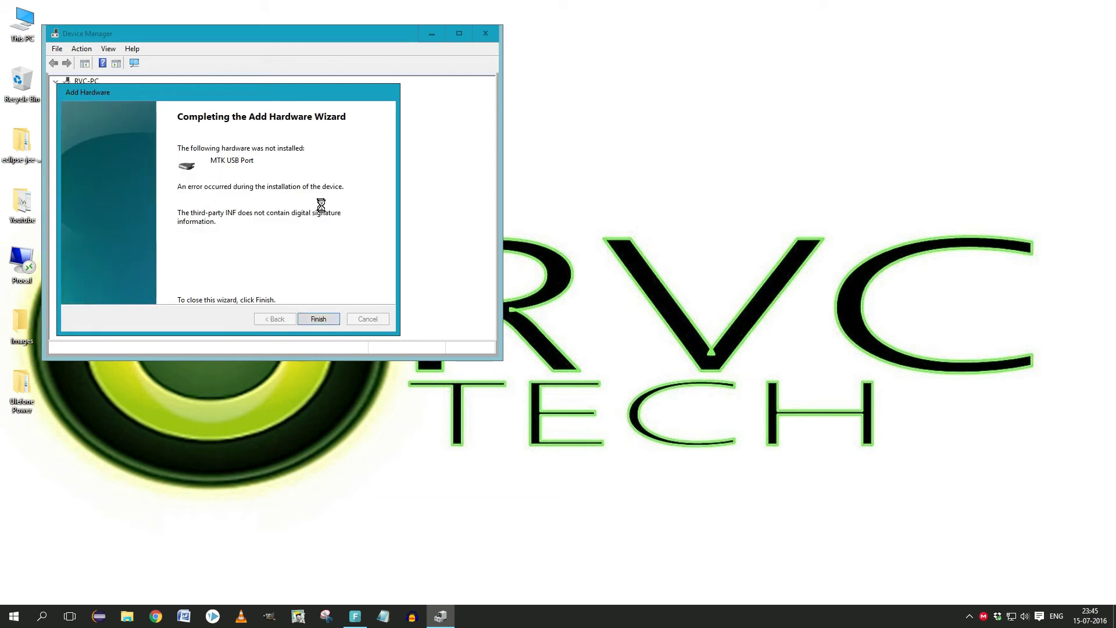
click(319, 319)
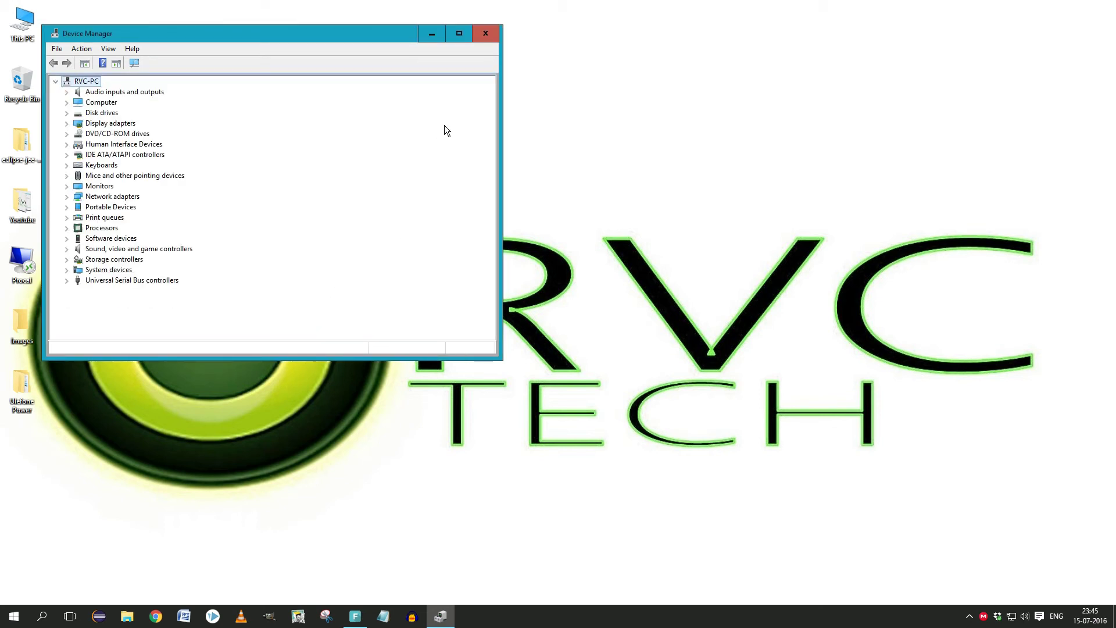
- Close Device Manager, open Ulefone Power > Flashing Tool for Power v3.16.20, and select SPMultiPortFlashDownloadProject
click(493, 34)
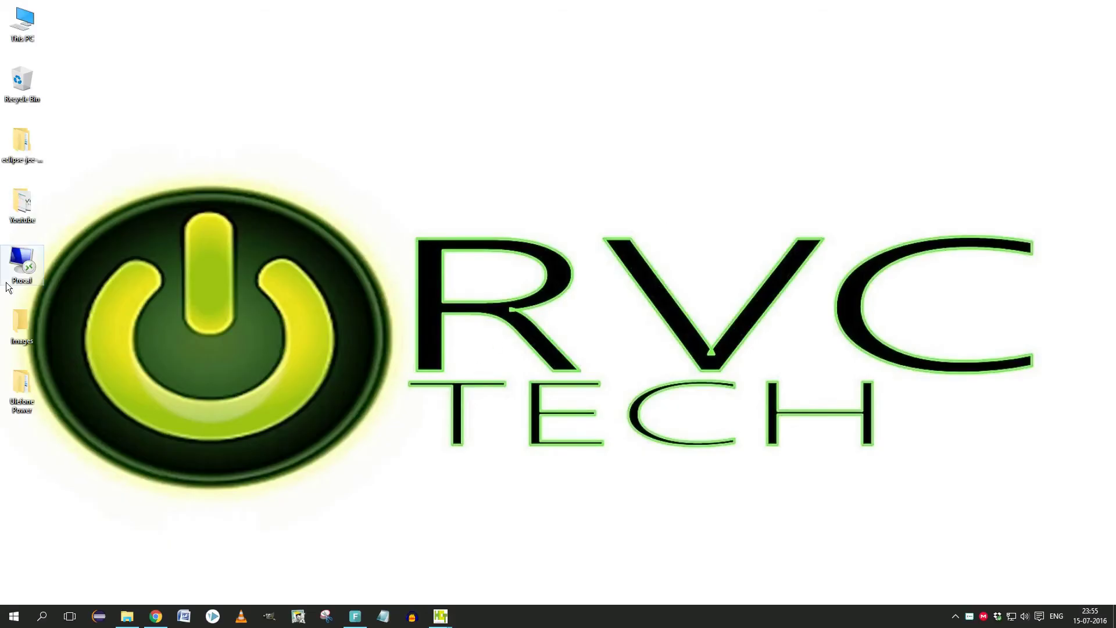
click(130, 618)
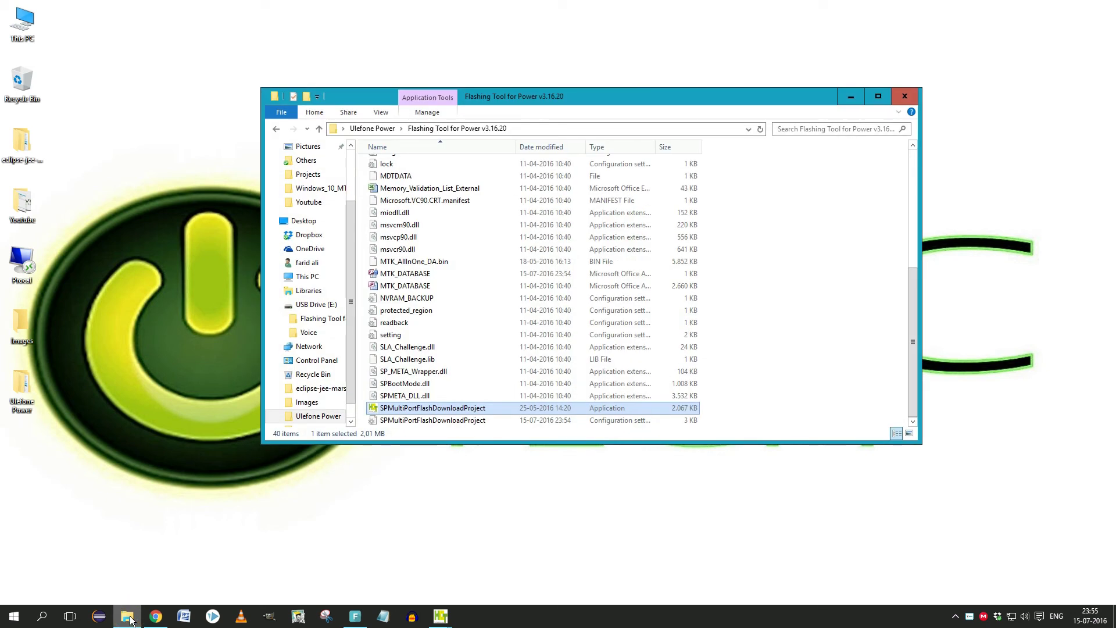
click(906, 95)
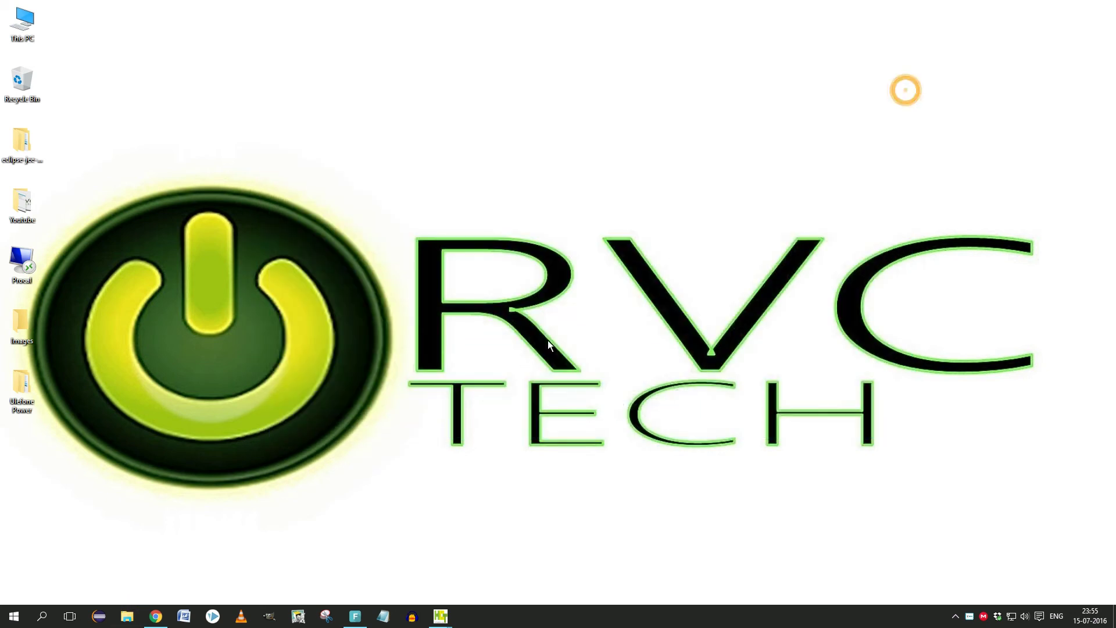
double_click(31, 402)
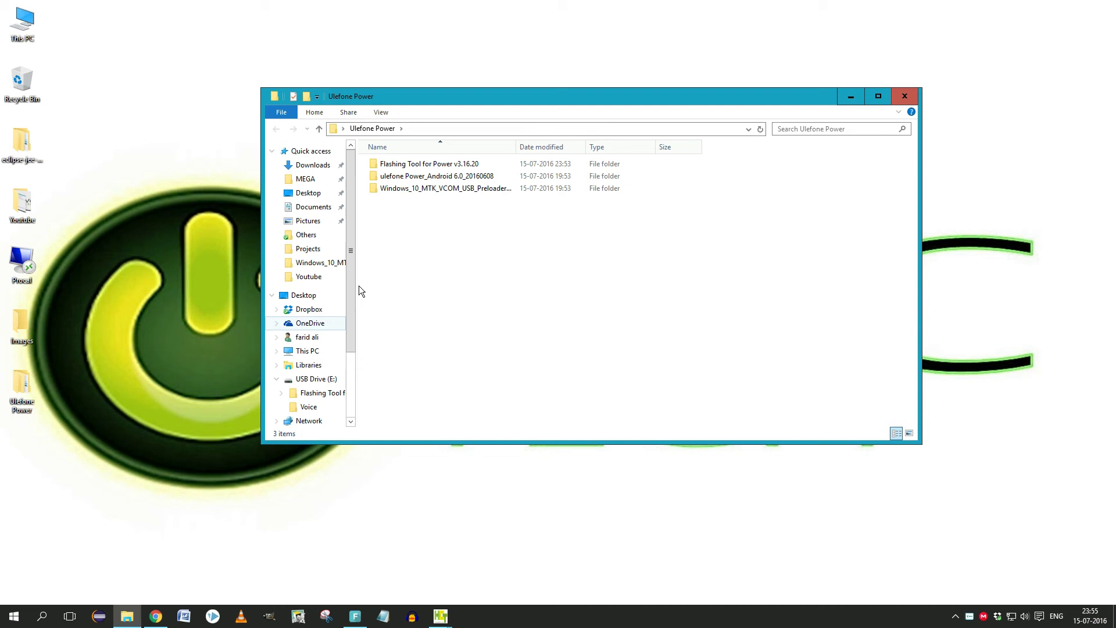
click(398, 165)
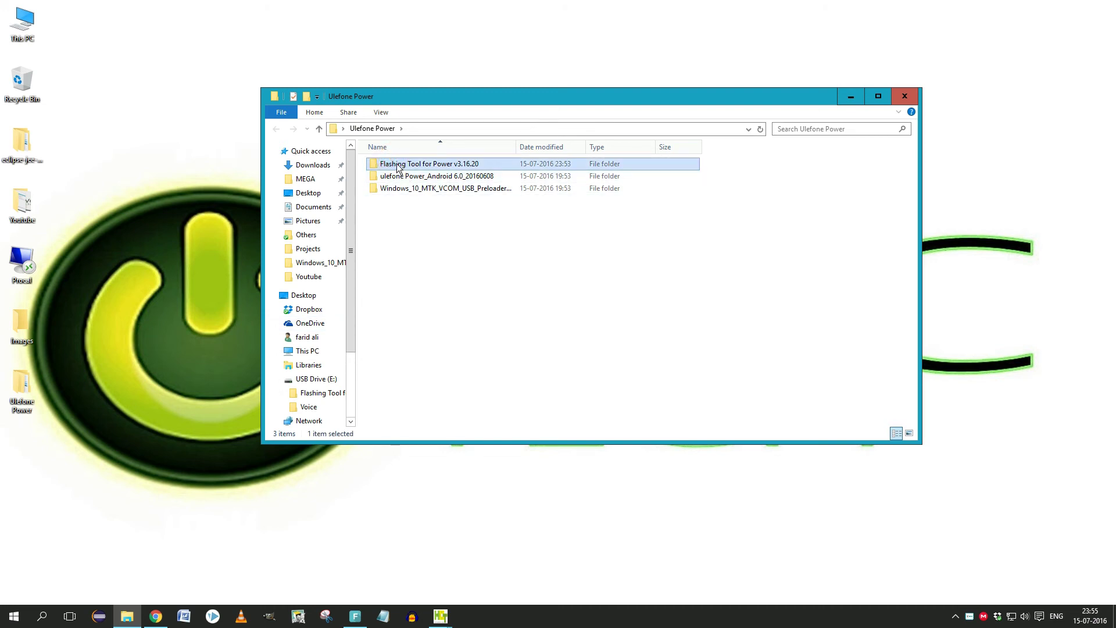
double_click(432, 167)
scroll(420, 180, down, 6)
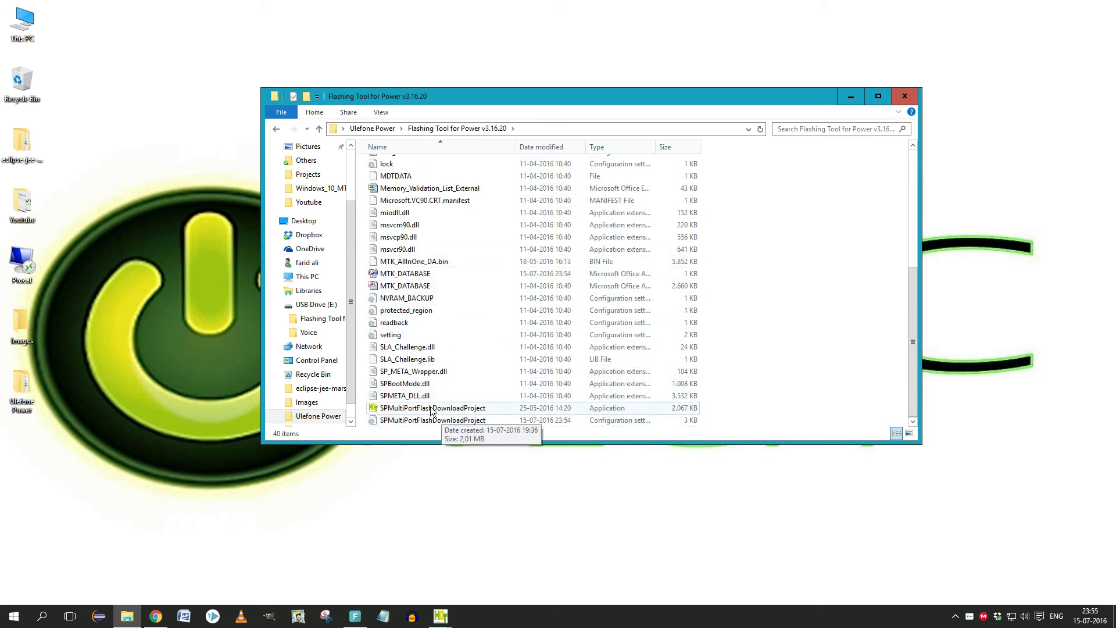
click(431, 409)
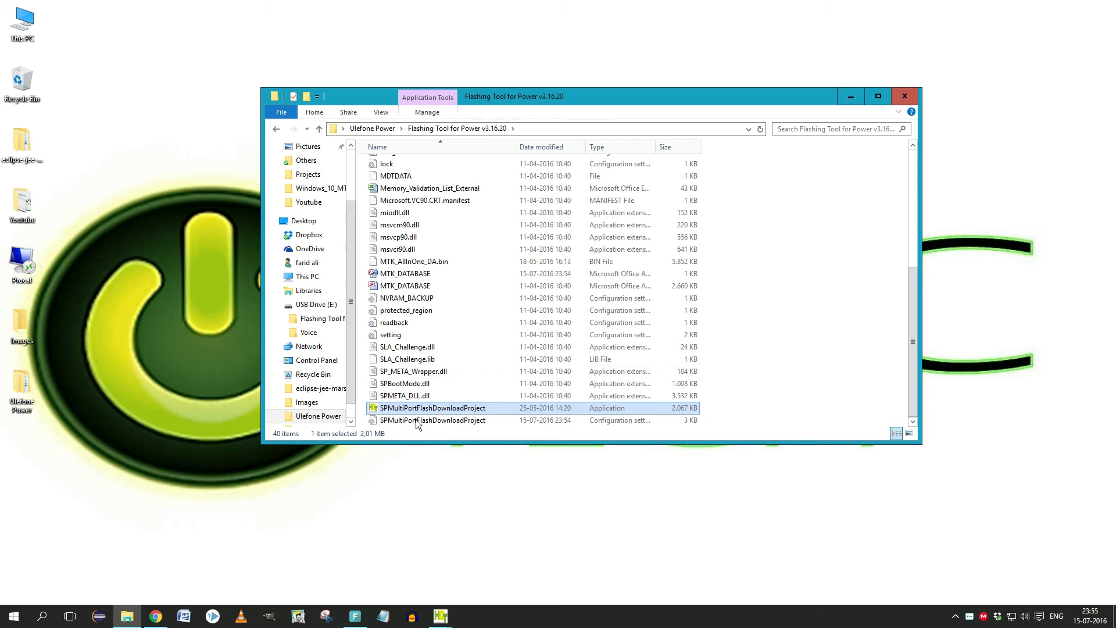
- Bring the download tool forward and load MT6753_Android_scatter from Desktop > Ulefone Power > ulefone Power_Android 6.0_20160608
mouse_move(449, 620)
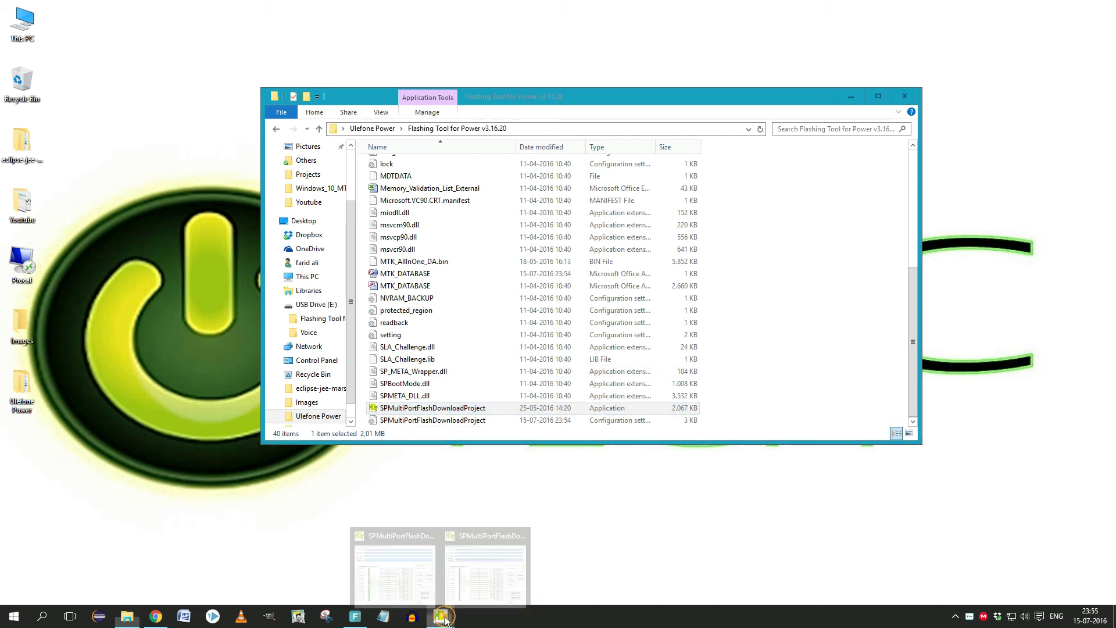
click(479, 551)
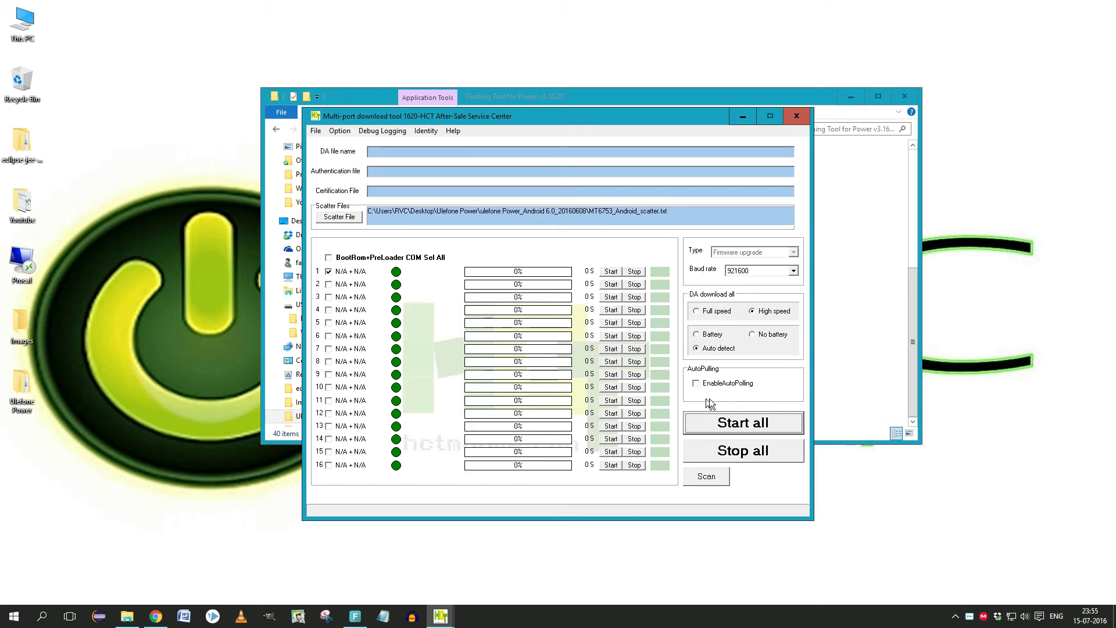
click(340, 217)
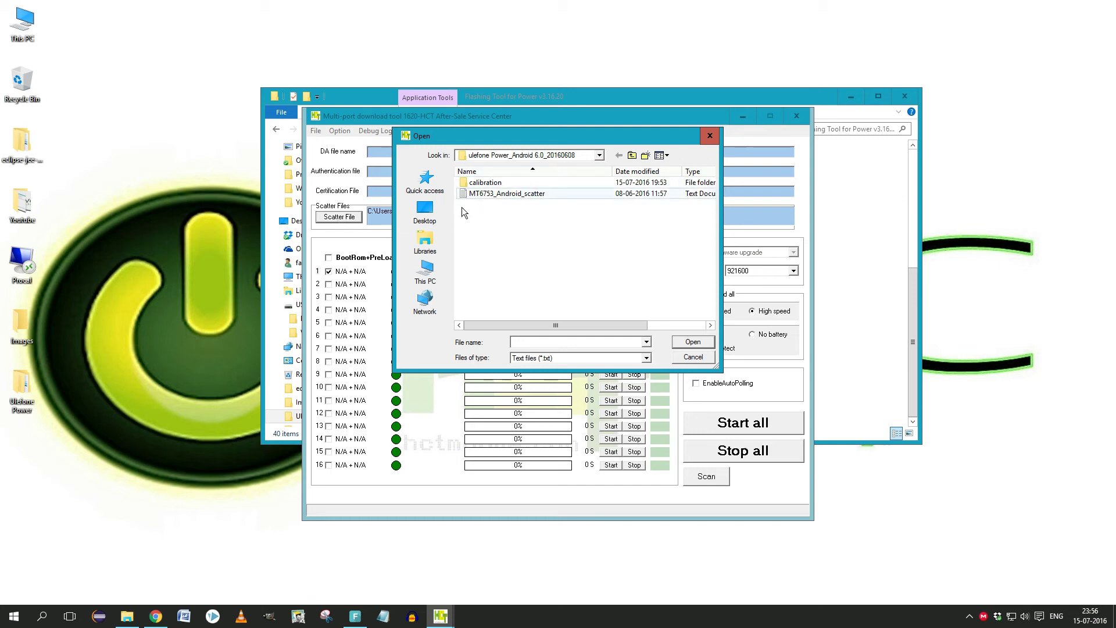
click(425, 209)
double_click(531, 316)
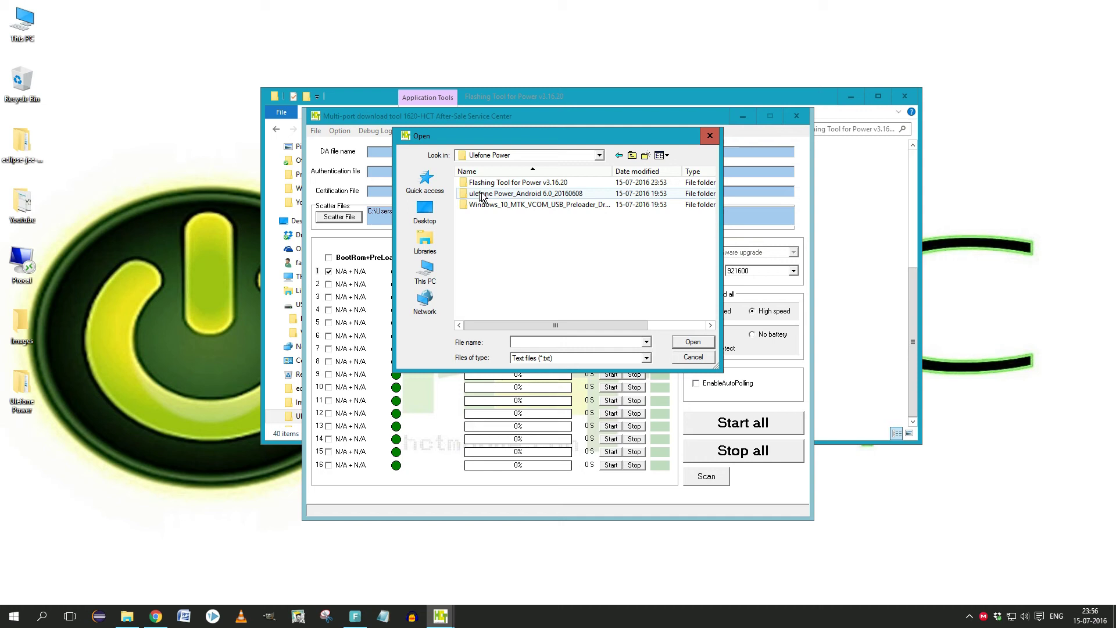
double_click(487, 194)
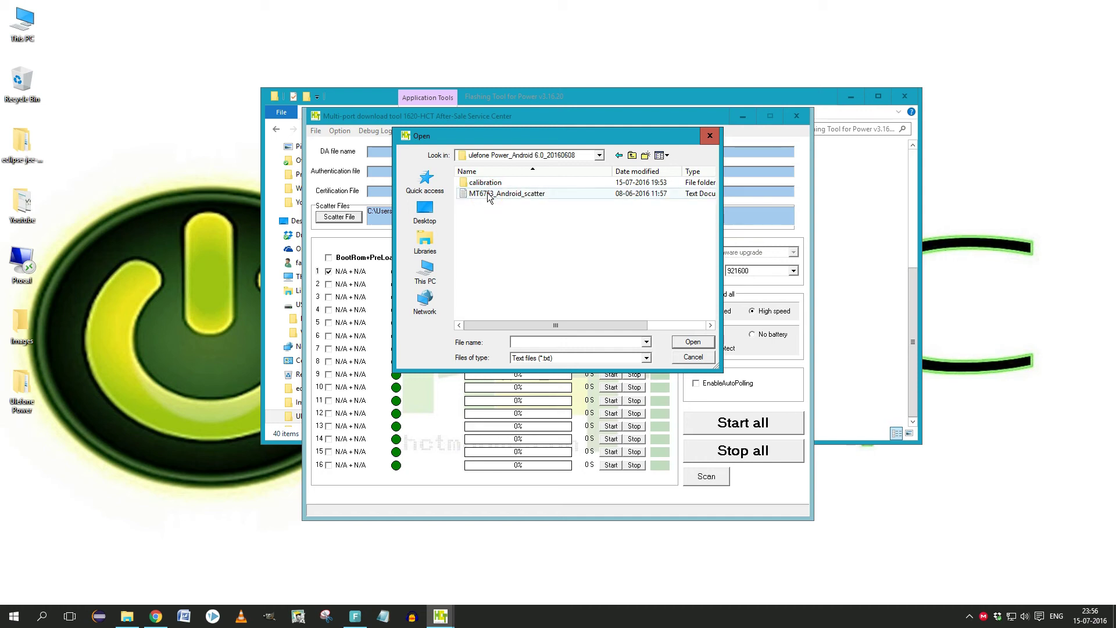
double_click(487, 194)
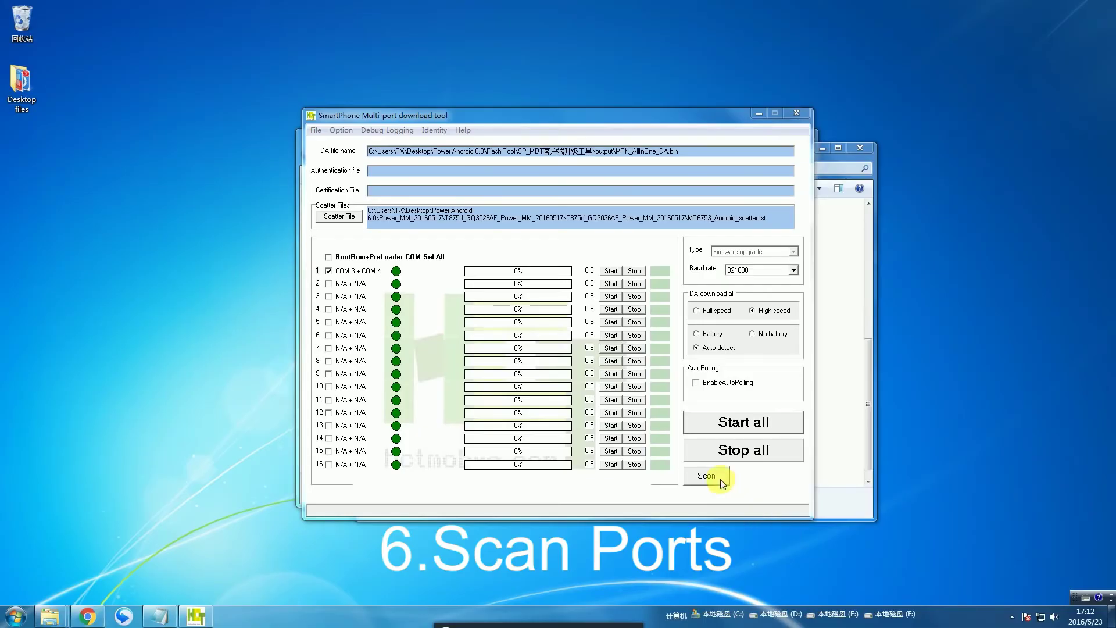
- Scan the COM ports and accept the Scan Comport Warning with 是(Y)
click(721, 479)
click(604, 345)
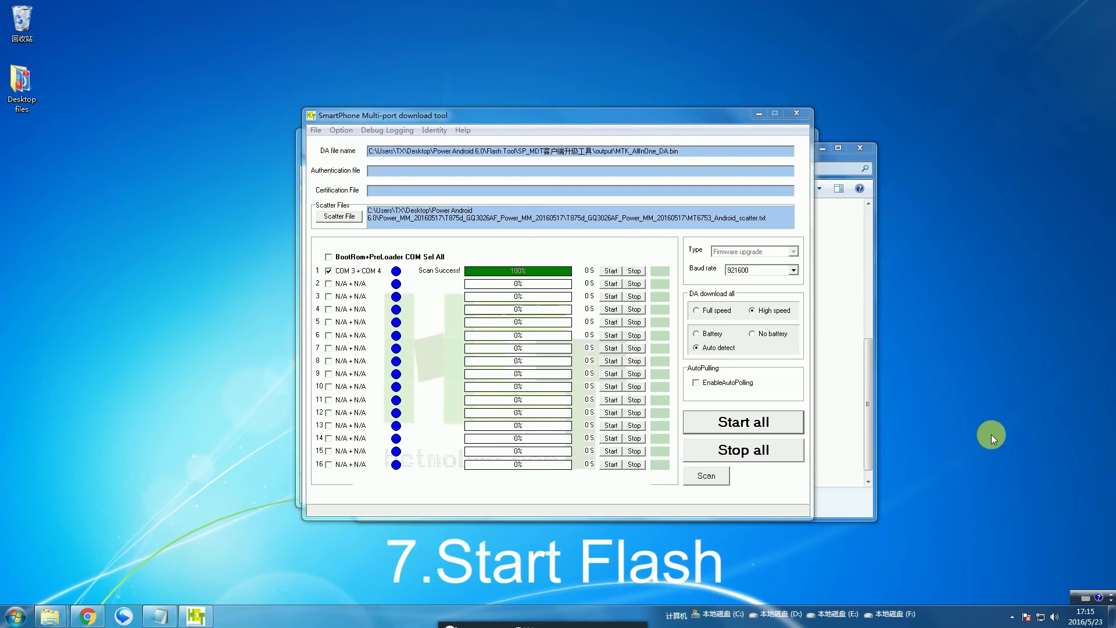
- Start flashing the Ulefone Power firmware on all ports, beginning the system.img checksum
click(784, 425)
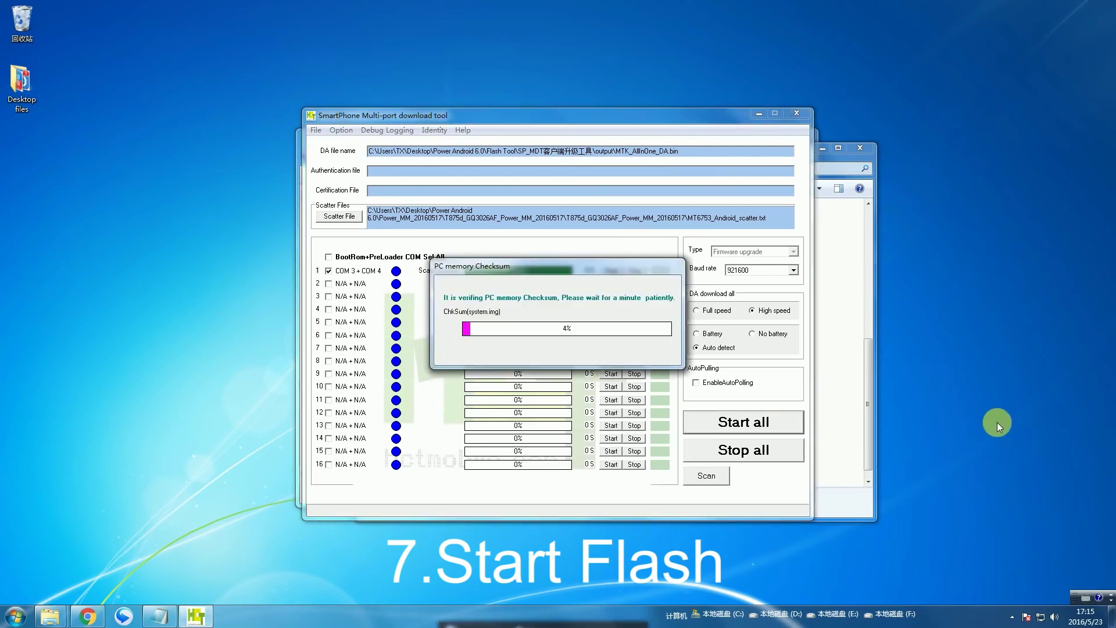